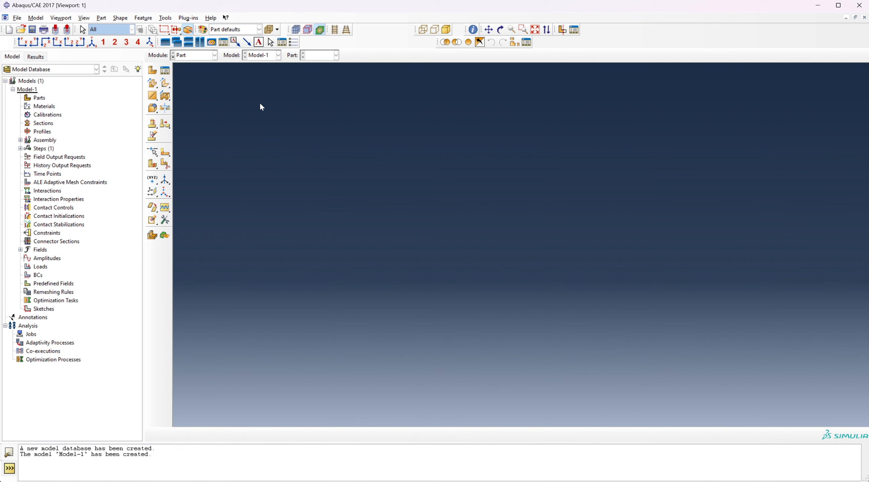
Create a 3D deformable solid extrusion part named Tensile specimen with an approximate size of 100
left_click(154, 72)
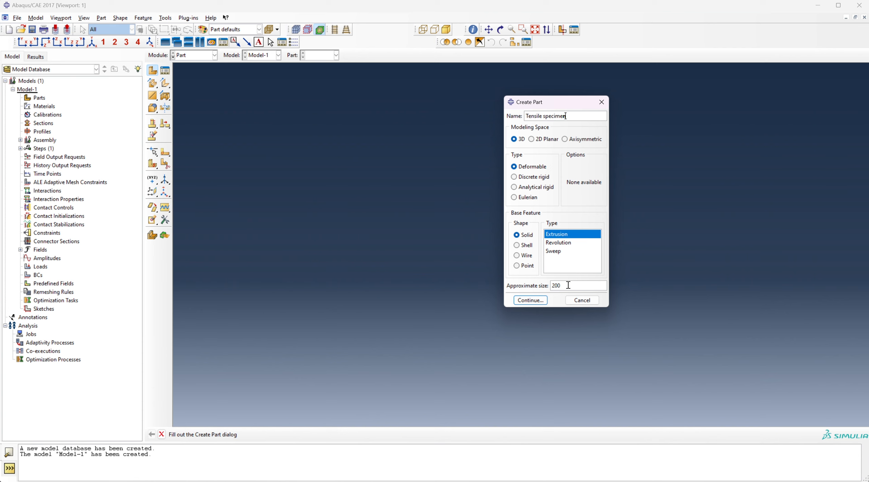
left_click_drag(567, 285, 543, 287)
key("BackSpace")
type("100")
left_click(535, 301)
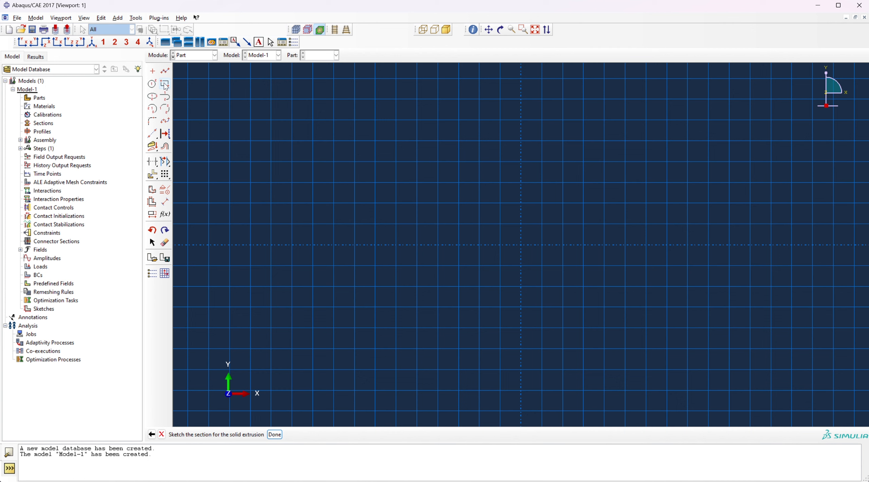
Sketch an upright rectangle about 6 wide and 24 high around the sketch origin
left_click(164, 85)
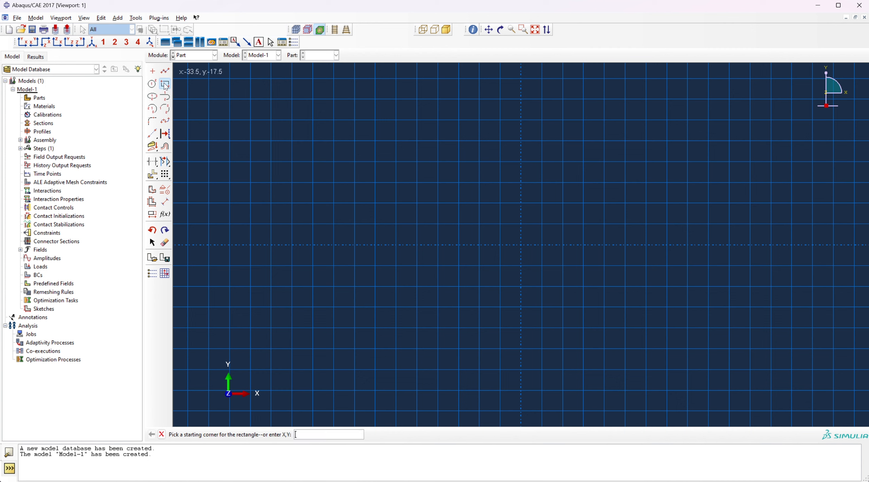
left_click(478, 120)
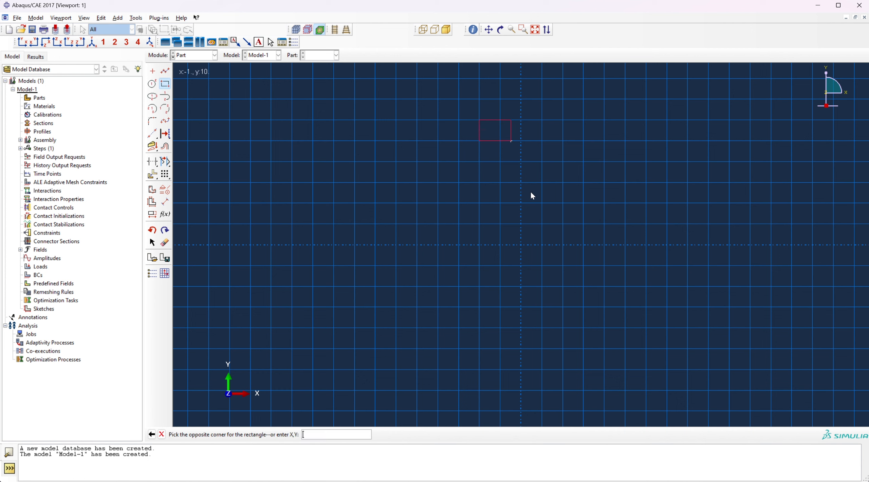
left_click(542, 370)
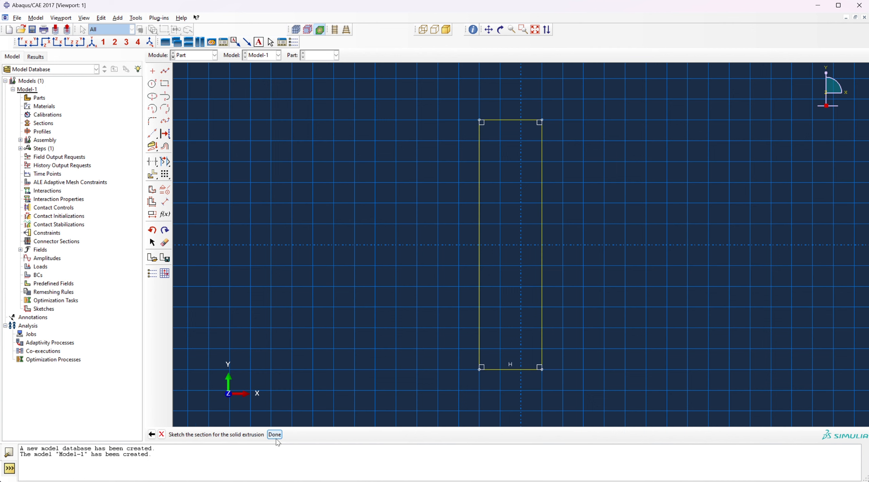
Dimension the rectangle's vertical side and set its height to 40
left_click(165, 203)
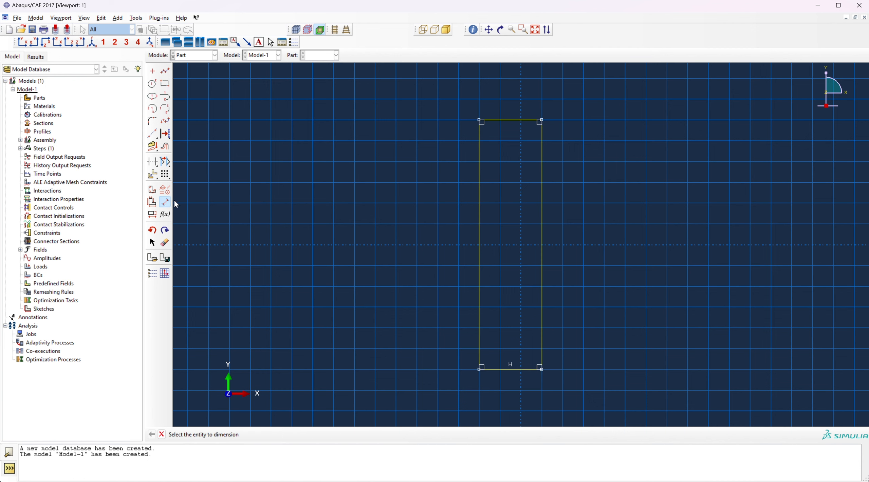
left_click(542, 119)
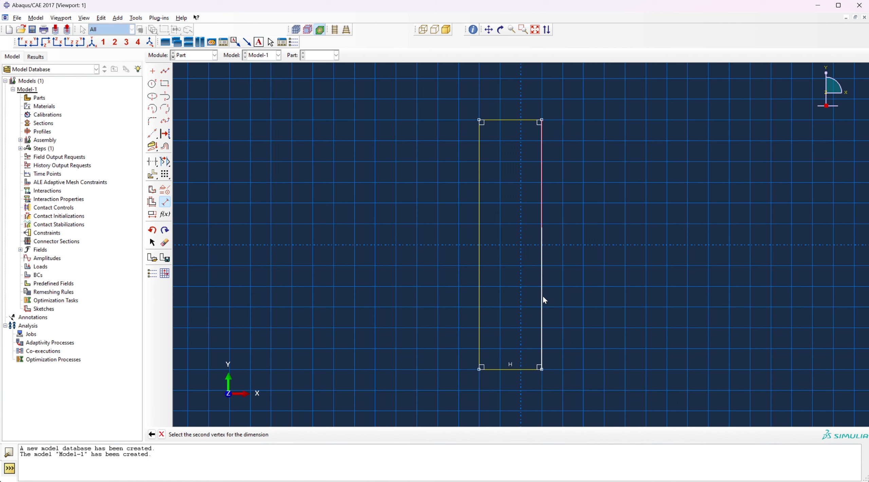
left_click(543, 372)
left_click(597, 252)
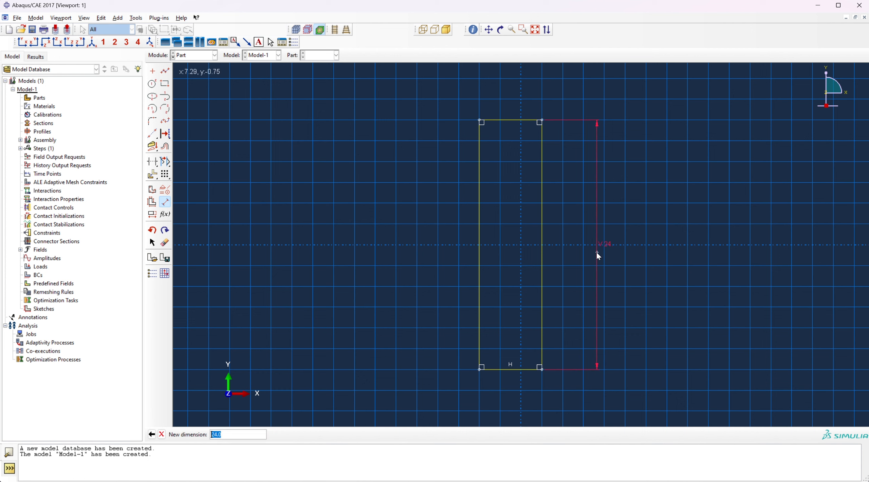
type("40")
key("Return")
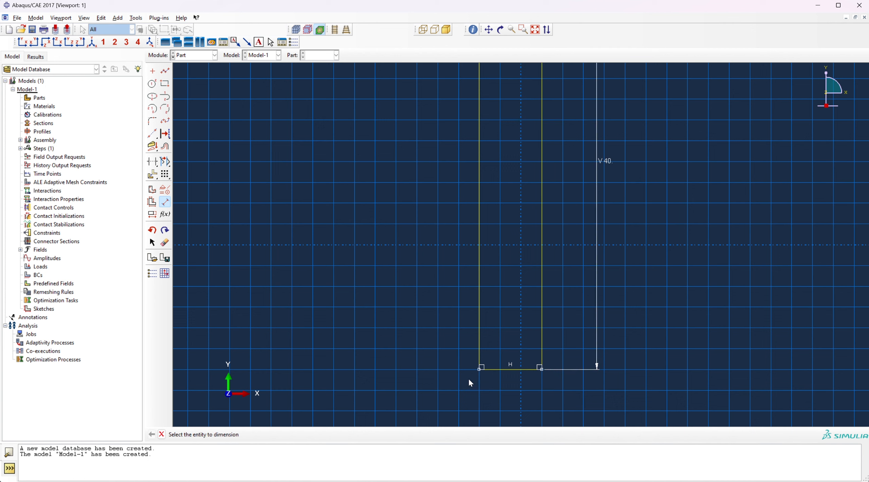
Dimension the rectangle's bottom edge, set its width to 5, and end dimensioning
left_click(478, 369)
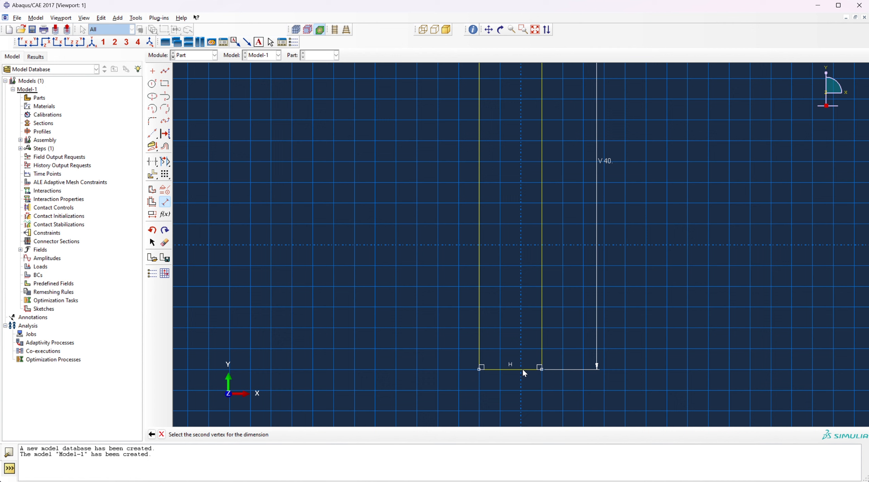
left_click(542, 369)
left_click(516, 387)
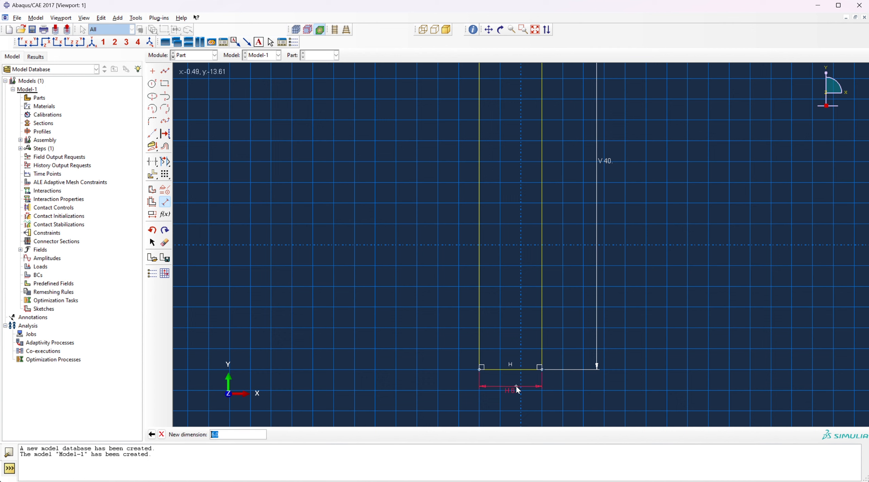
type("5")
key("Return")
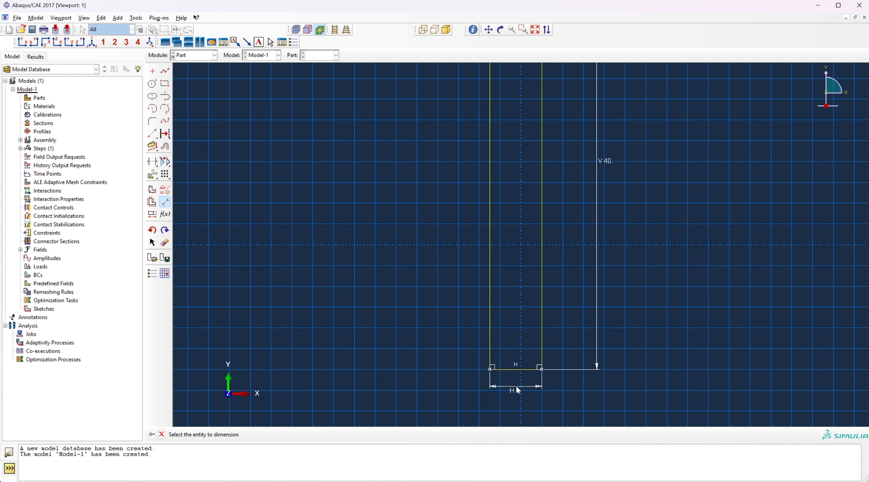
left_click(162, 435)
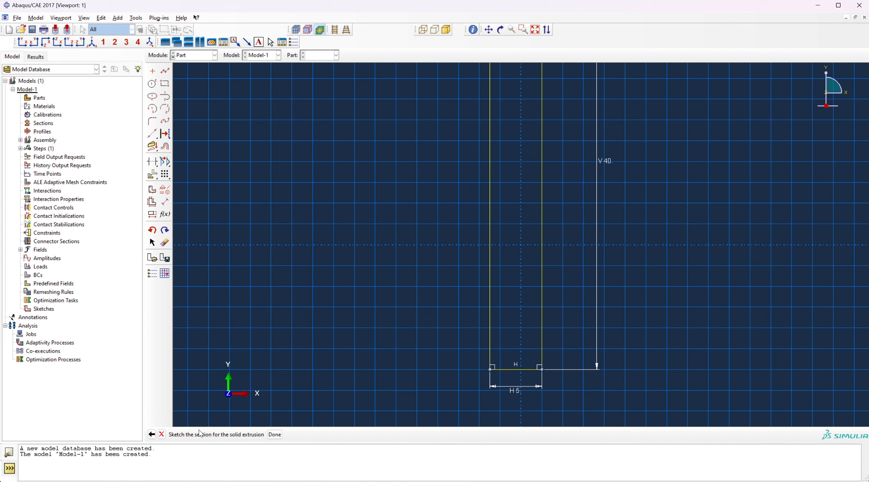
Finish the section sketch and extrude it to a depth of 3
left_click(273, 435)
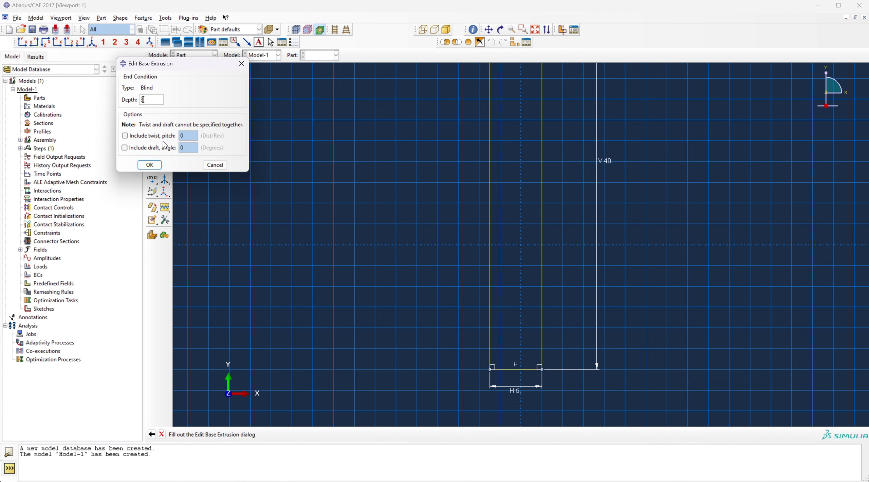
left_click(149, 165)
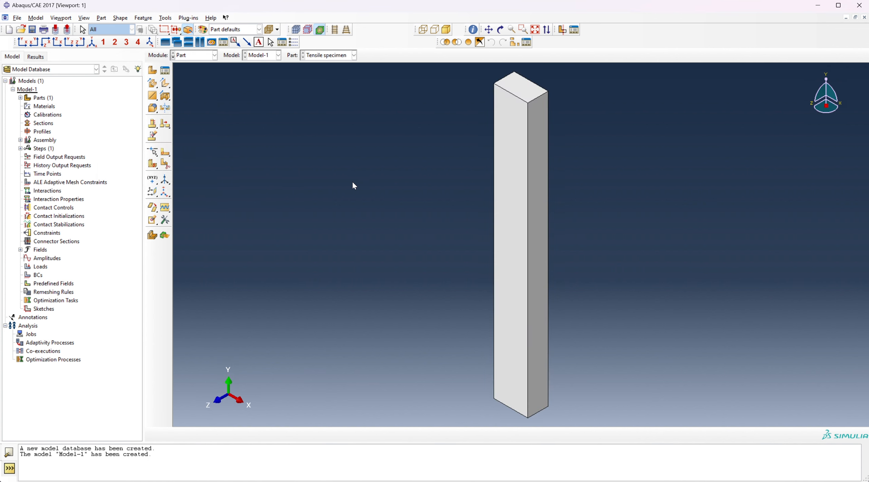
Switch to the Property module and start creating a new material
left_click(195, 59)
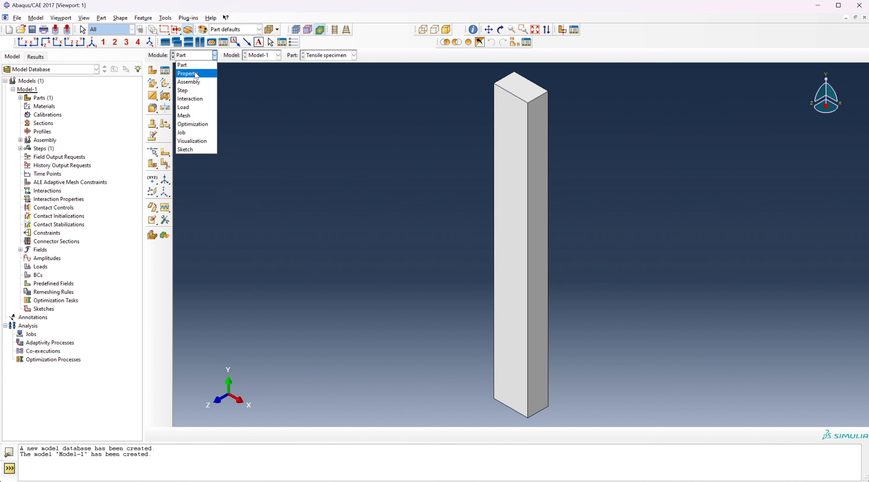
left_click(196, 76)
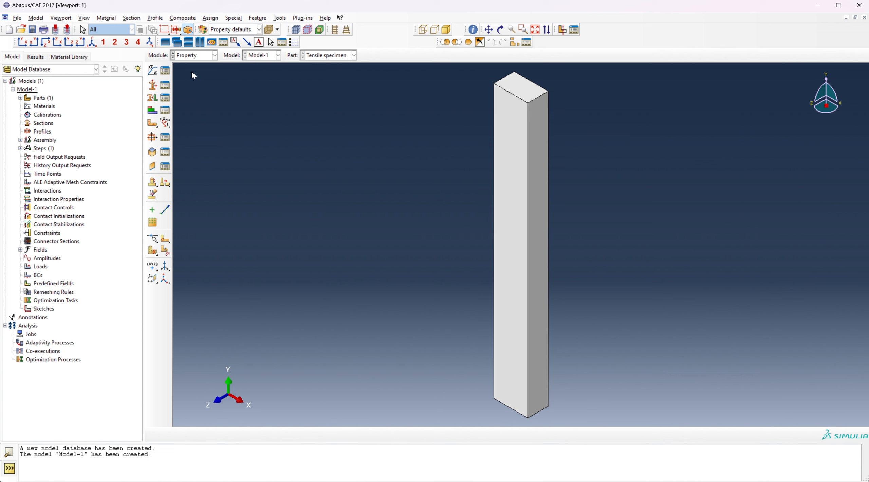
left_click(165, 71)
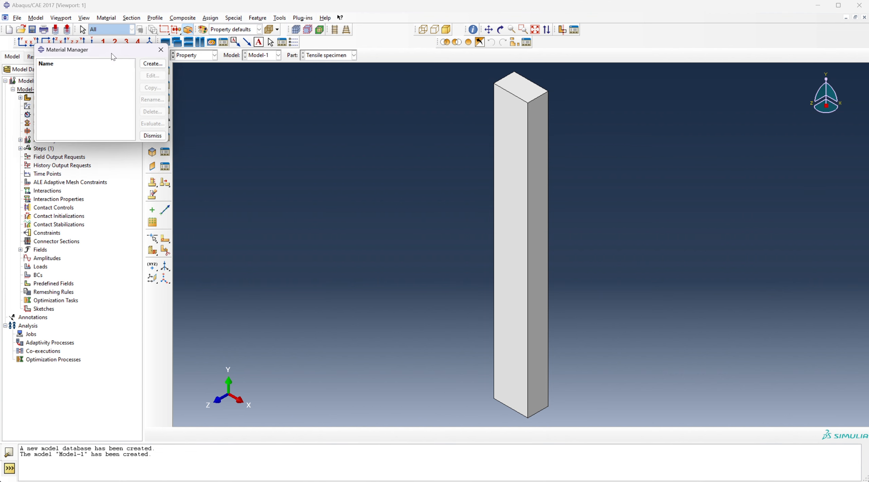
left_click_drag(111, 50, 258, 116)
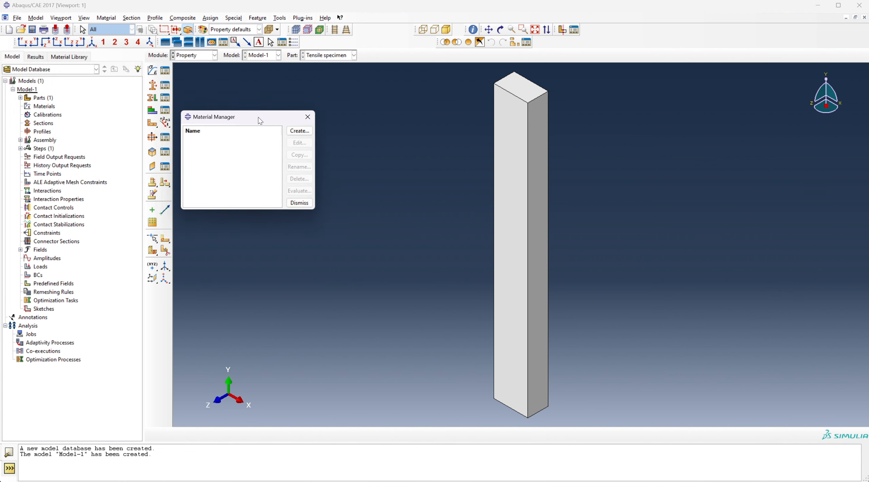
left_click(297, 132)
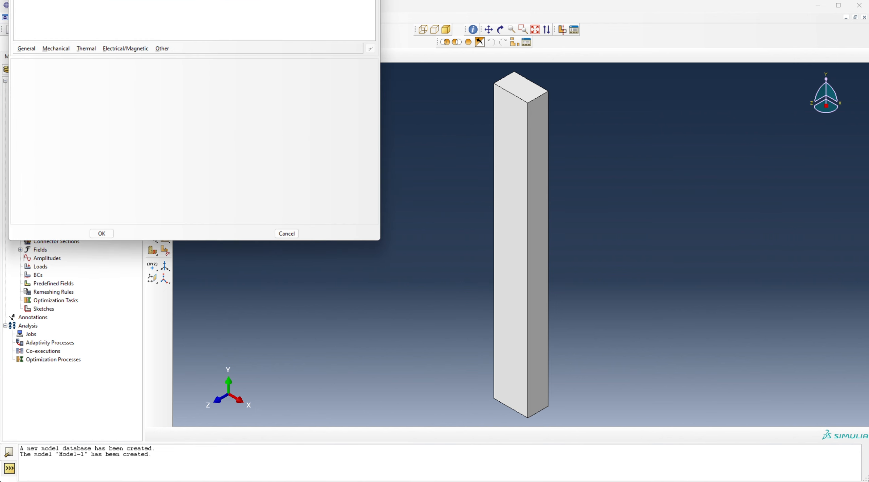
left_click_drag(77, 0, 160, 66)
Add isotropic elastic behavior to the material with a Young's modulus of 218000 and a Poisson's ratio of 0.3
left_click(138, 168)
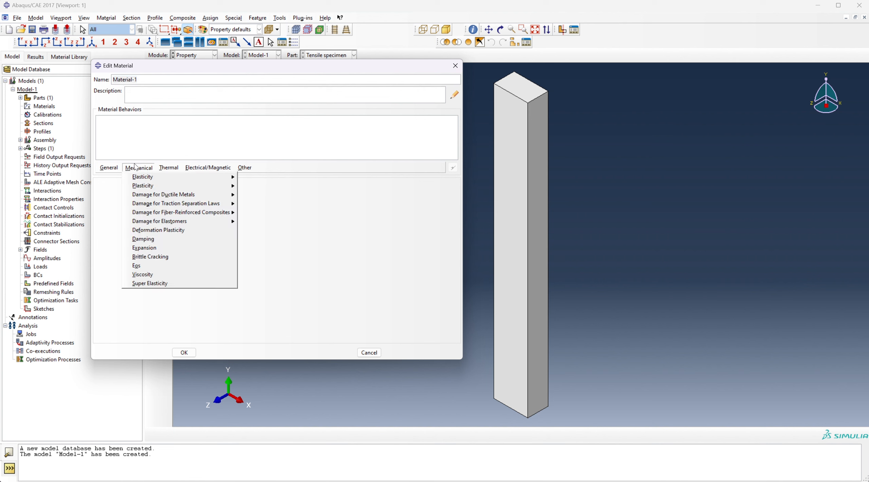
mouse_move(188, 180)
left_click(251, 179)
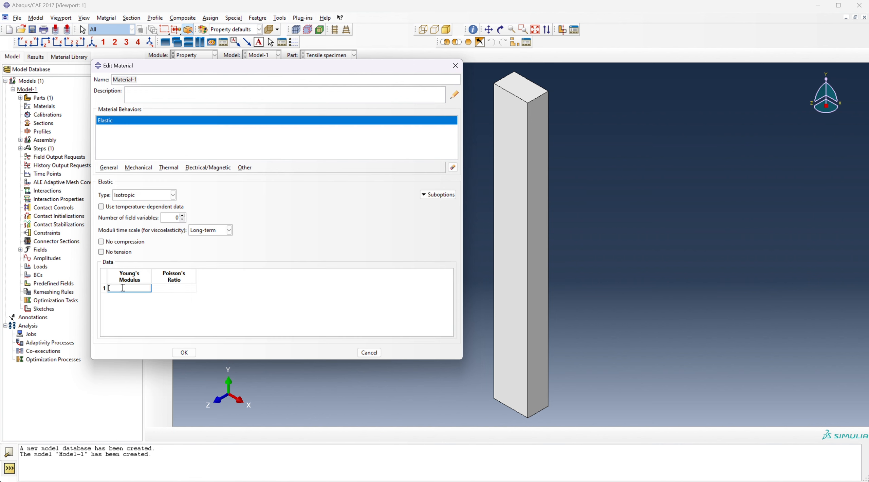
type("218000")
left_click(173, 288)
type("0.3")
Add Plastic behavior to the material and set its hardening to Johnson-Cook
left_click(148, 169)
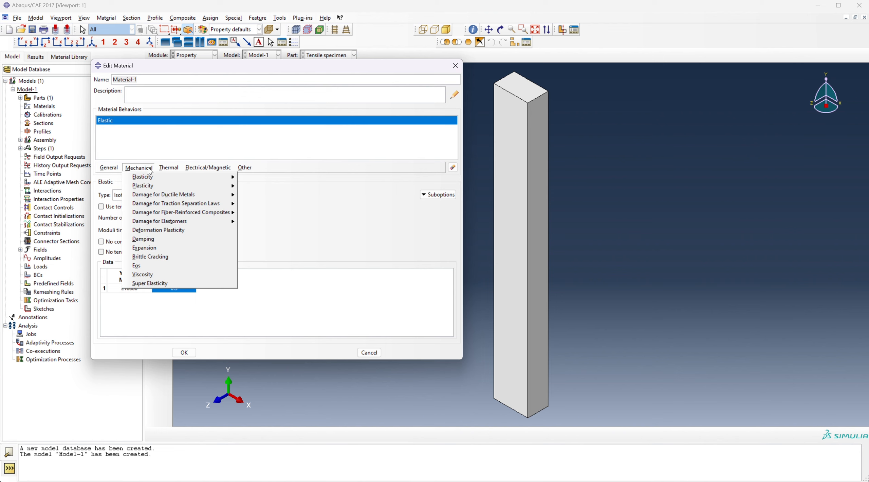
mouse_move(164, 185)
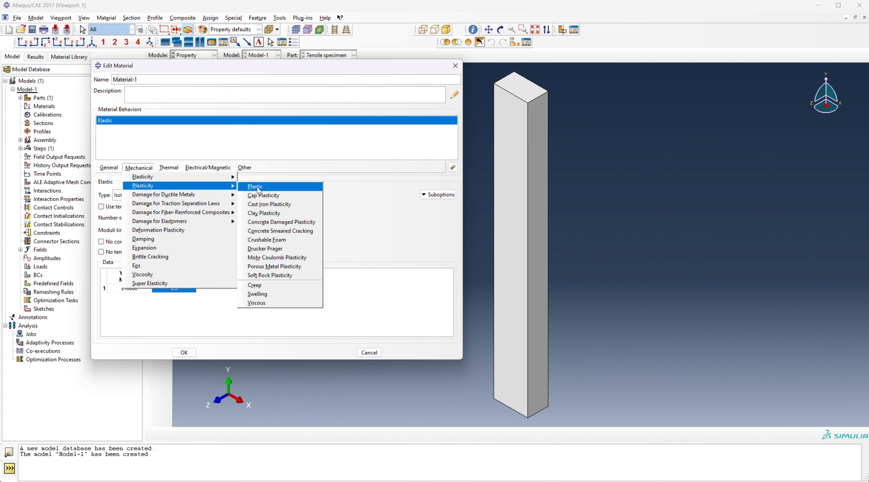
left_click(258, 190)
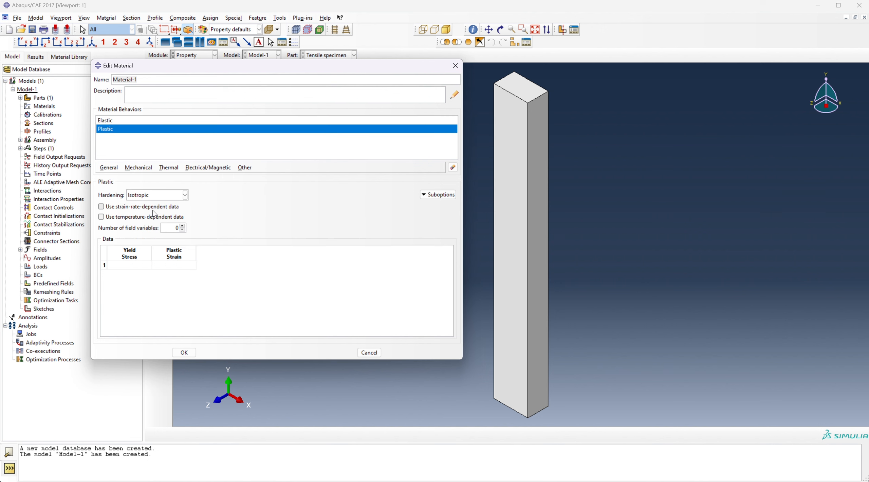
left_click(151, 197)
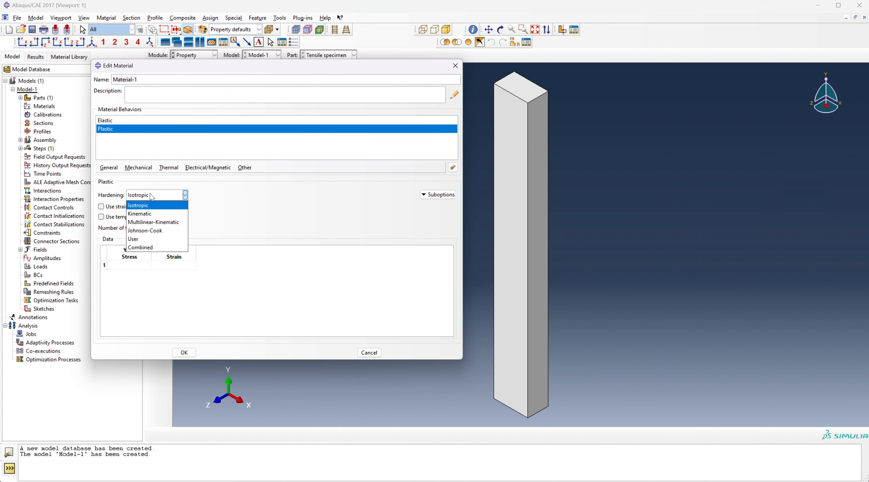
left_click(155, 230)
Set the Johnson-Cook plasticity constants to A 854, B 1789 and n 0.86
left_click(139, 234)
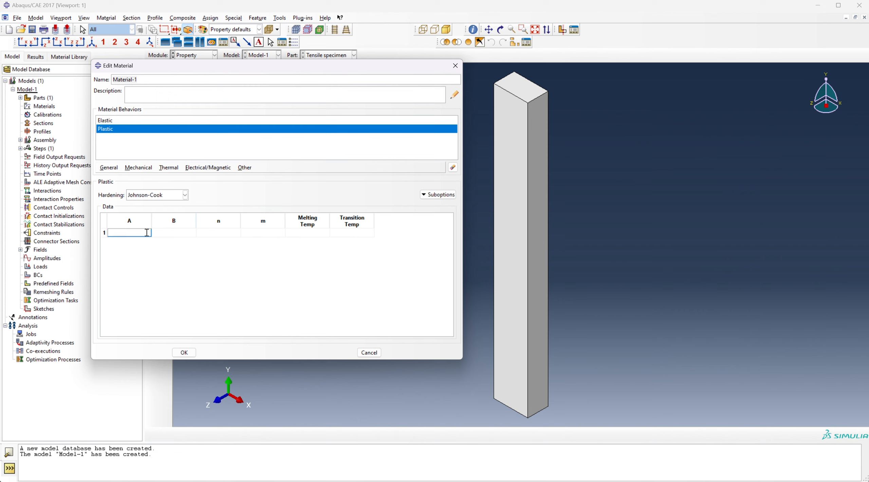
type("854")
key("Tab")
type("1789.")
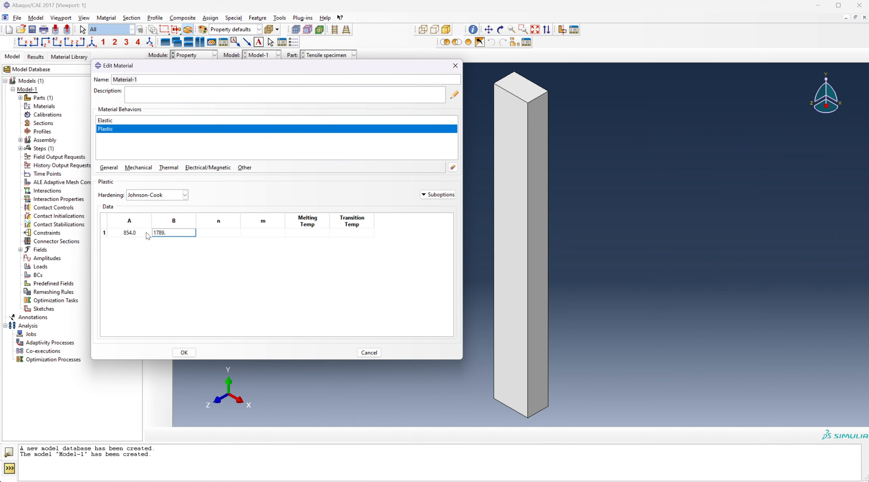
key("Tab")
type("0.86")
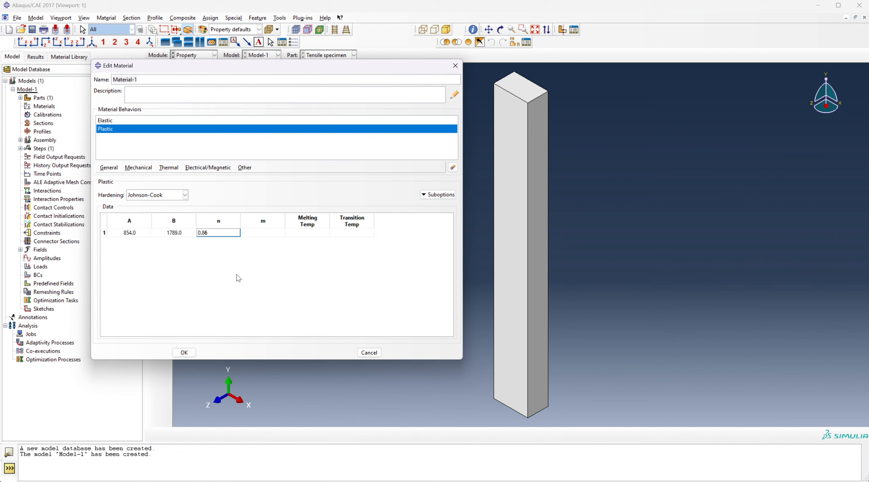
key("Return")
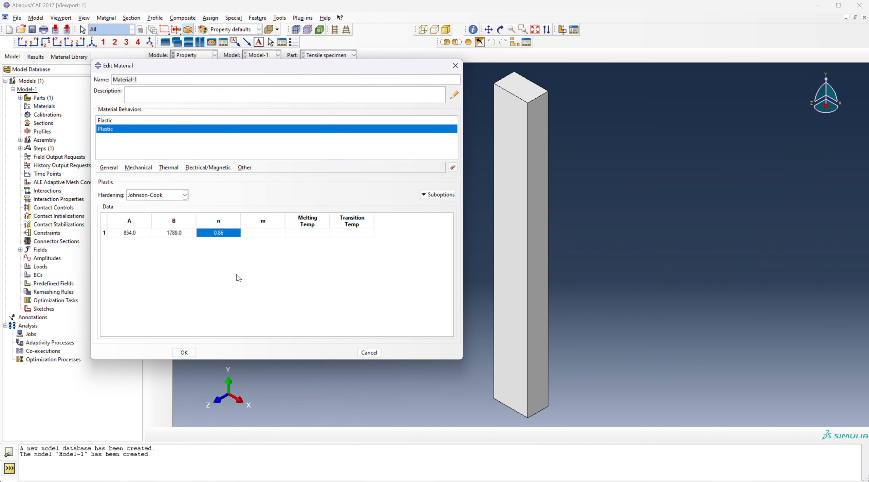
Set the Johnson-Cook m, Melting Temp and Transition Temp values to 0
left_click(427, 200)
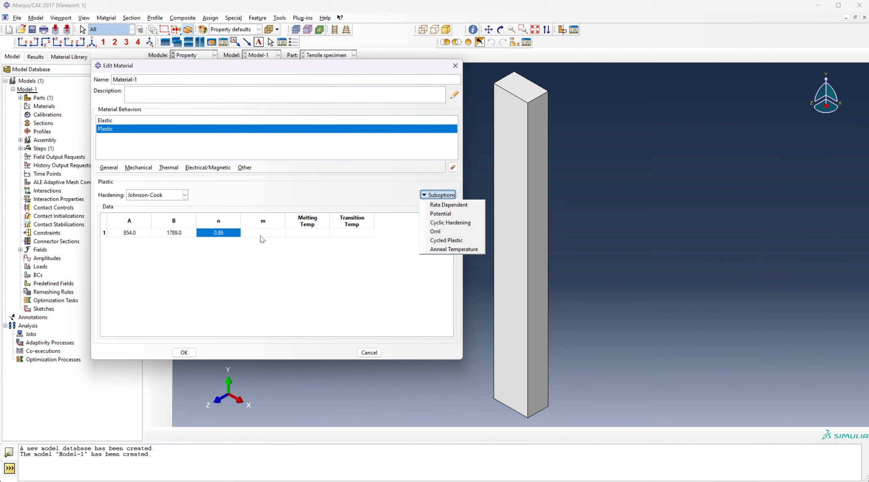
left_click(262, 240)
left_click(261, 235)
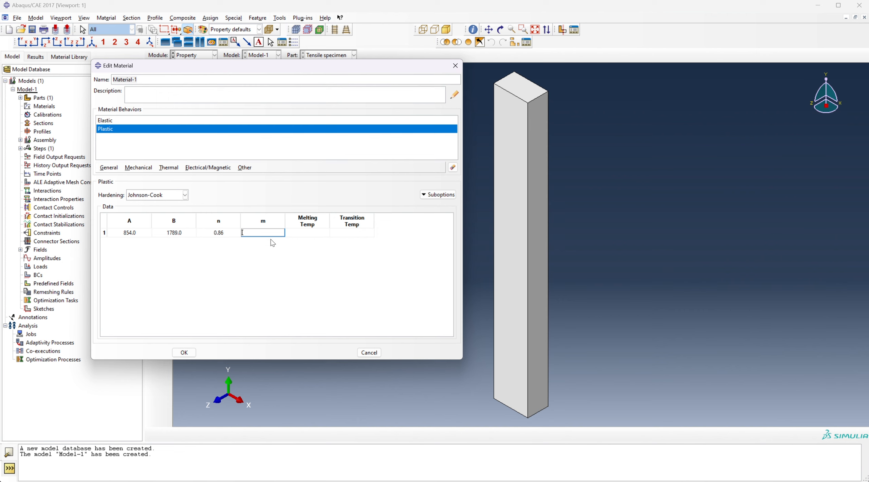
key("Tab")
type("0")
key("Tab")
type("0")
Add Johnson-Cook rate dependence to the plasticity with C 0.0083 and Epsilon dot zero 0.0001, and save the material
left_click(454, 196)
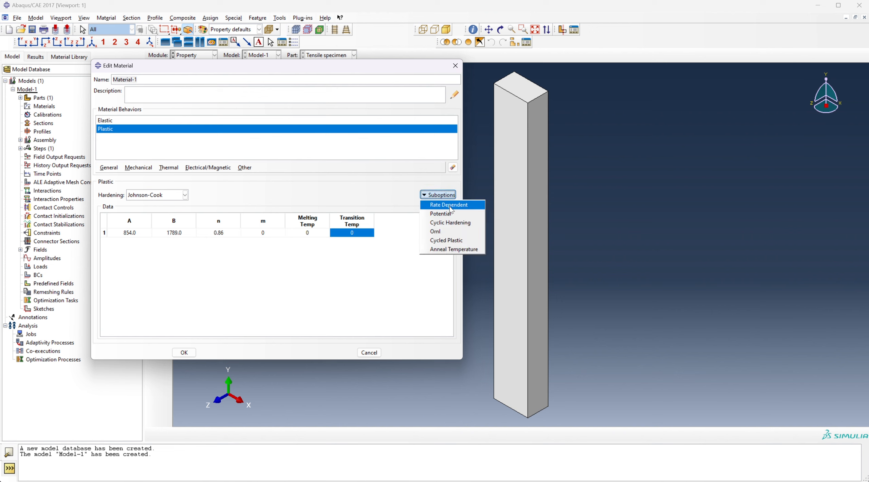
left_click(449, 205)
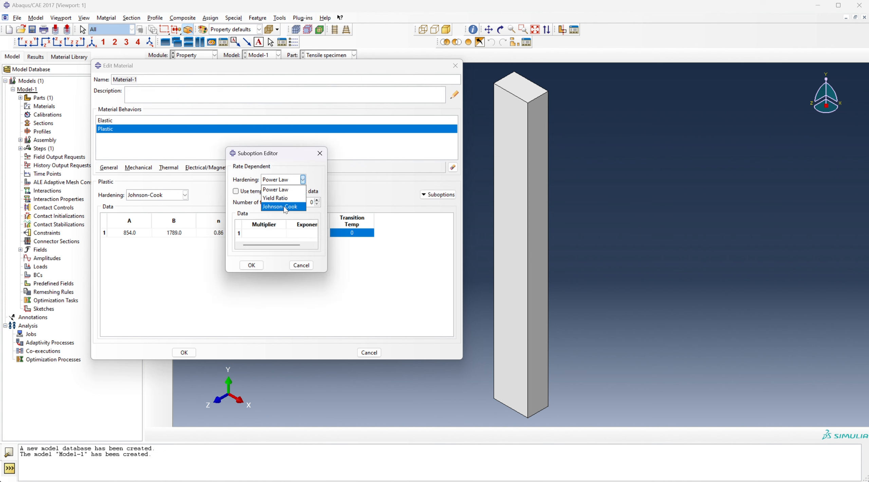
left_click(284, 207)
left_click(276, 234)
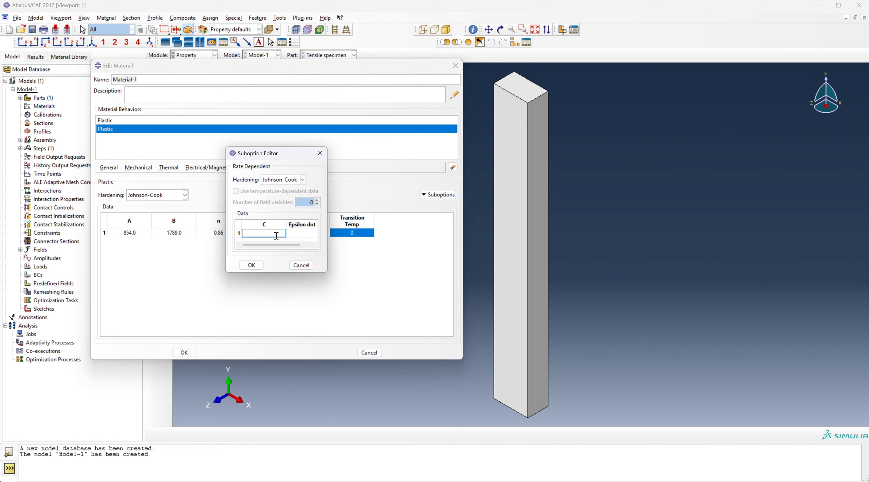
type("0.0083")
key("Tab")
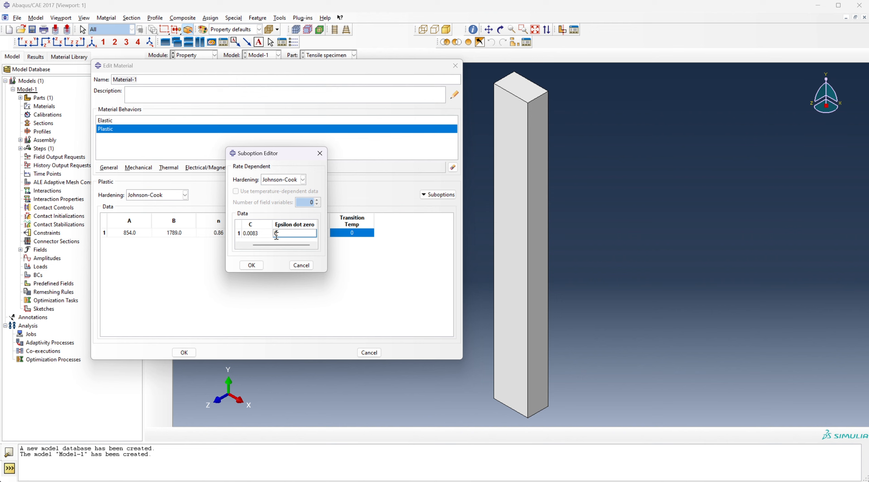
type("0.0001")
left_click(251, 265)
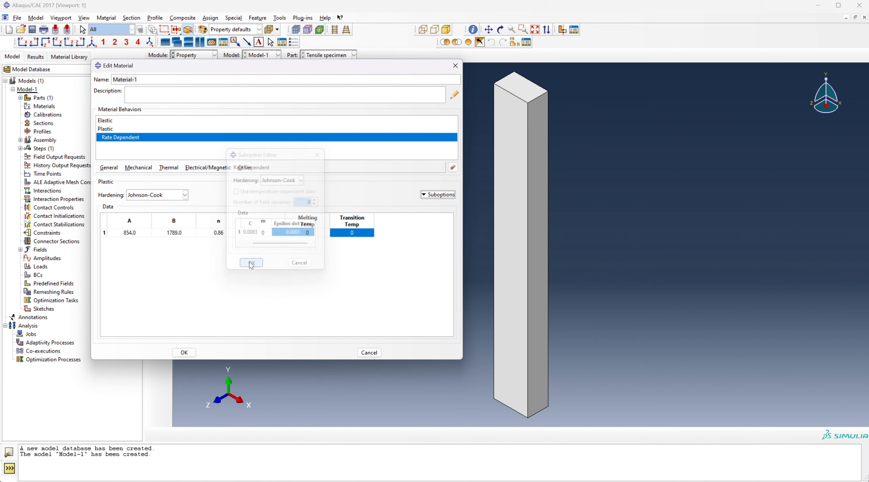
left_click(184, 353)
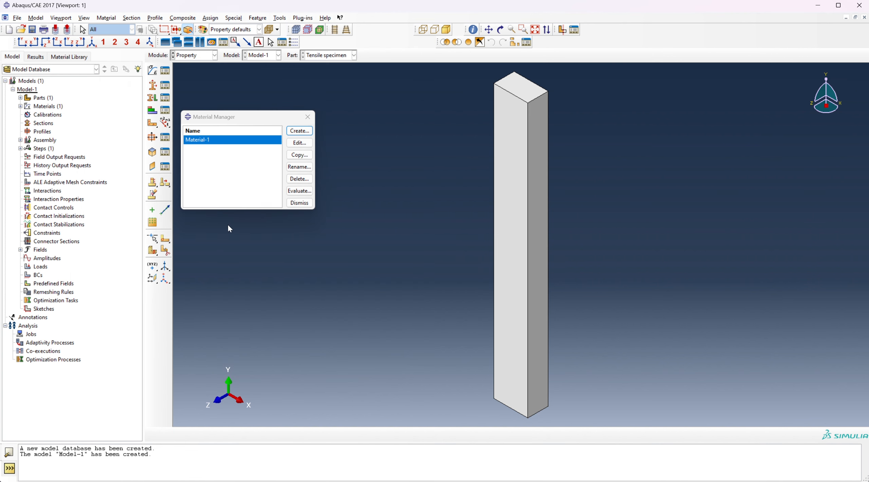
left_click(291, 205)
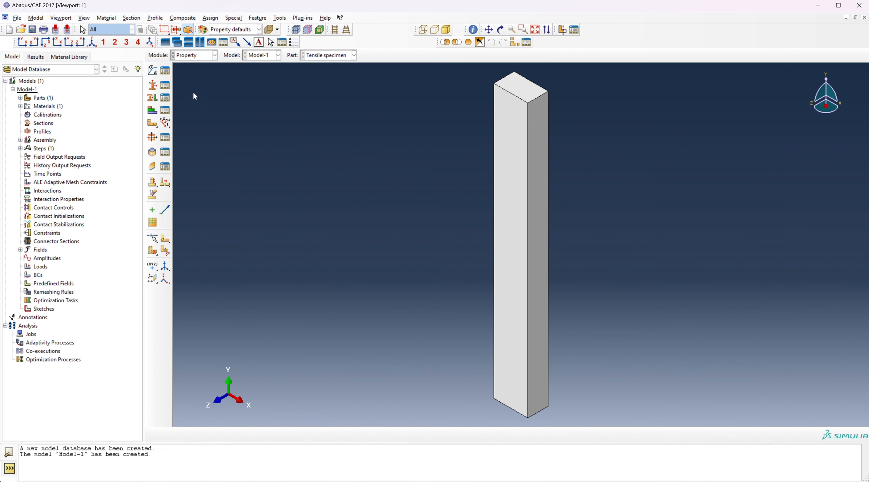
Create a solid, homogeneous section that uses Material-1
left_click(166, 86)
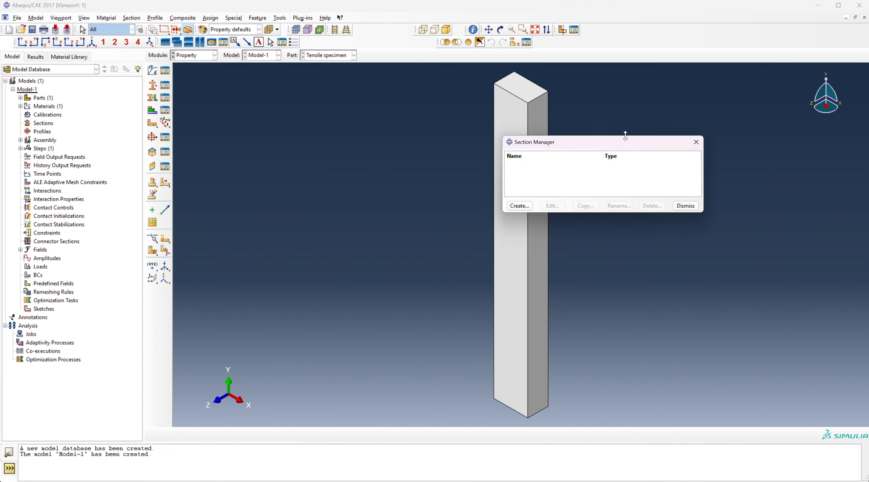
left_click(518, 206)
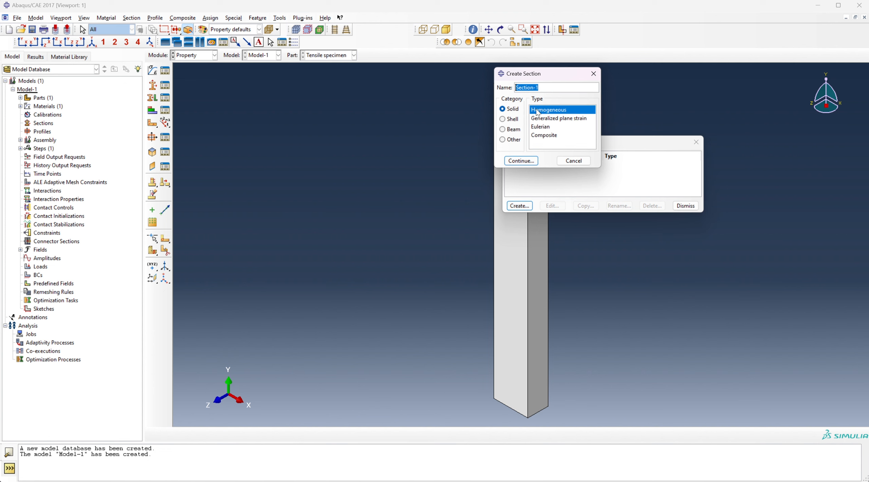
left_click(517, 159)
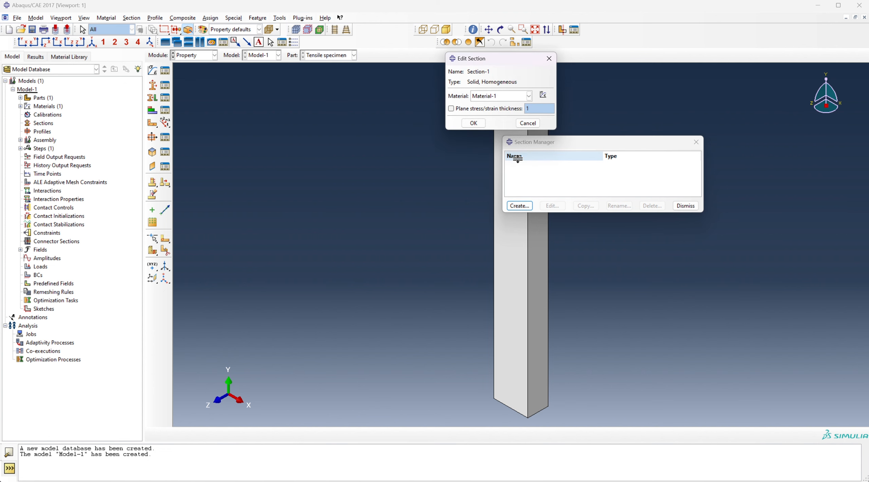
left_click(481, 125)
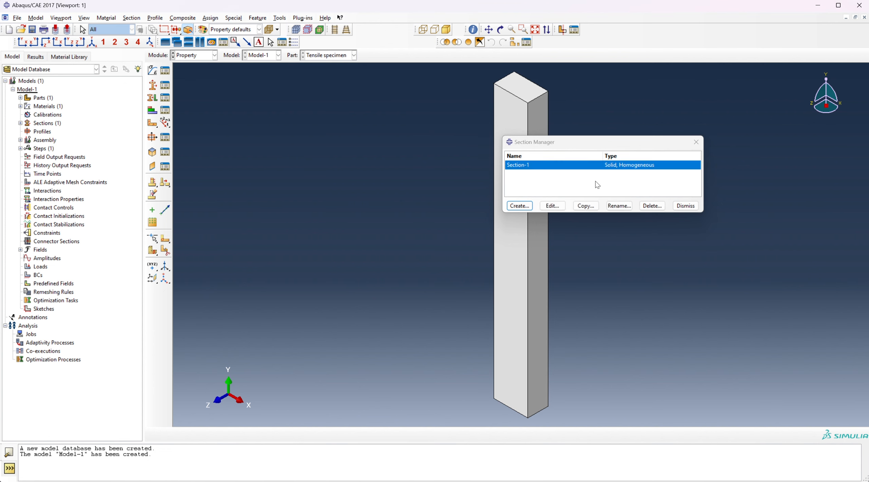
left_click(687, 205)
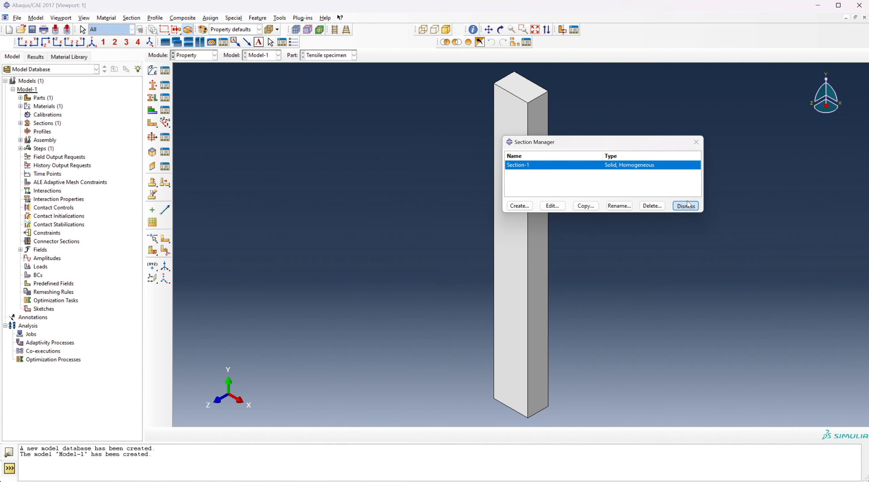
Assign the solid homogeneous section to the whole tensile specimen without creating a set
left_click(164, 97)
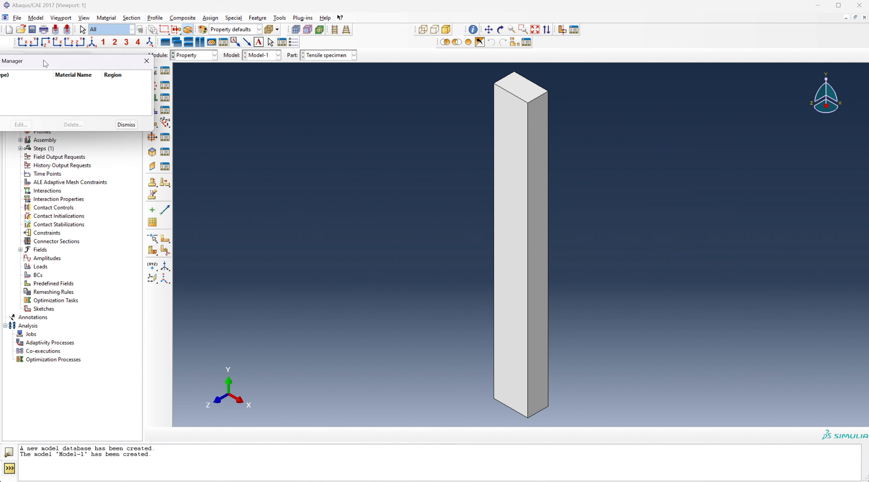
left_click_drag(43, 60, 235, 130)
left_click(163, 194)
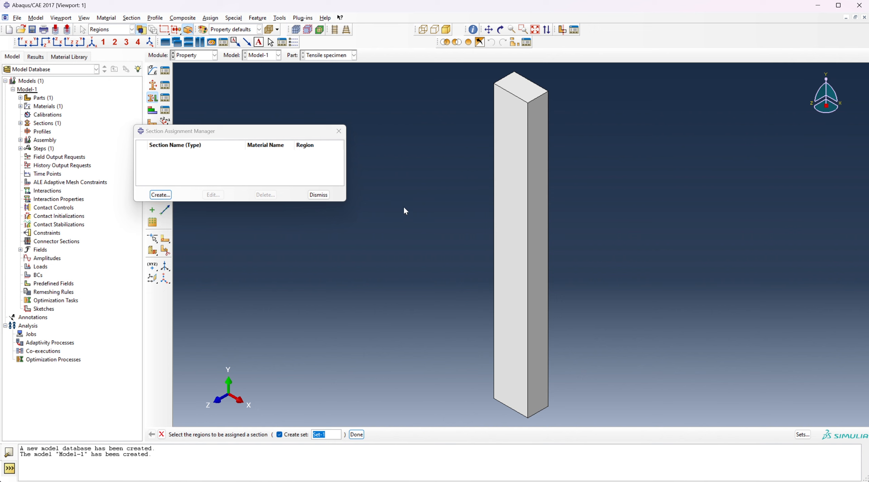
left_click(278, 435)
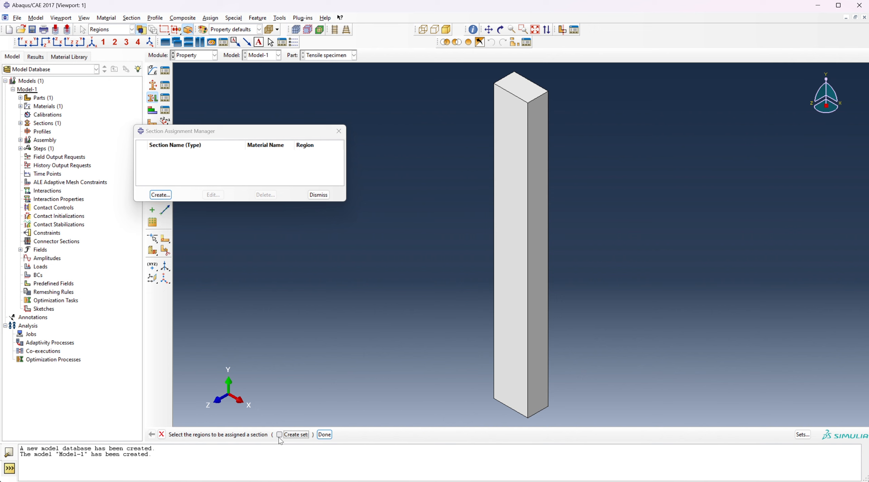
left_click(499, 165)
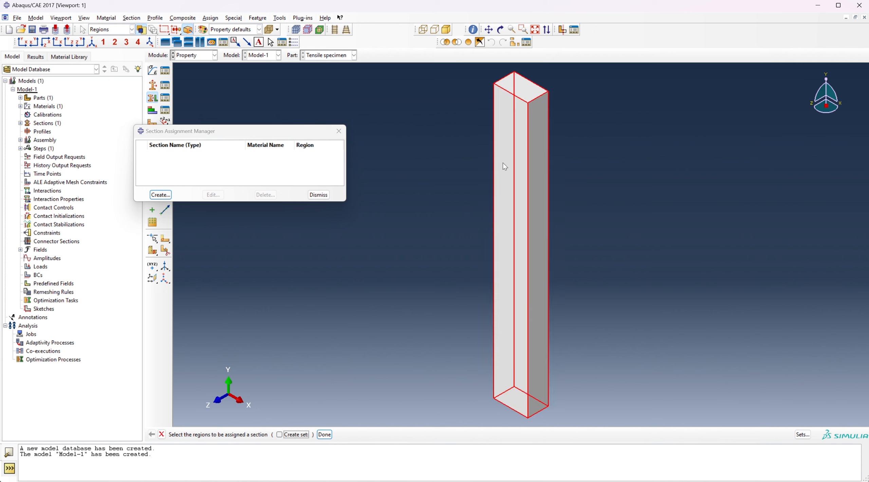
left_click(325, 435)
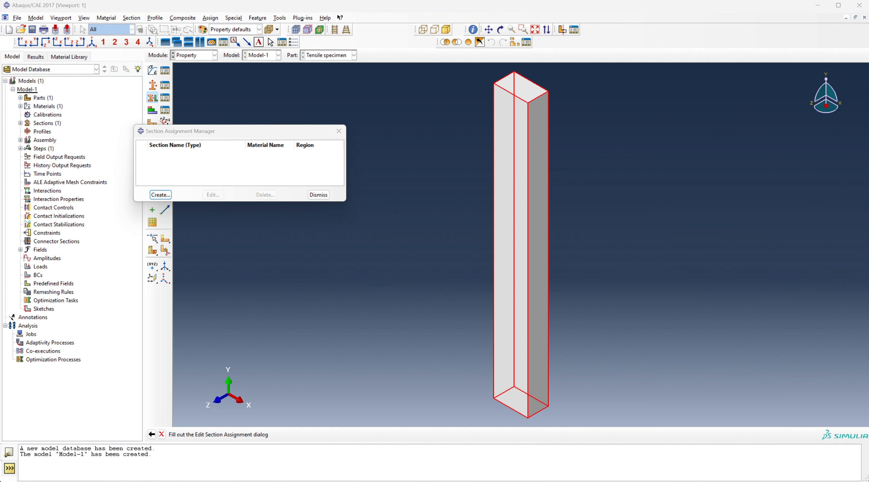
left_click_drag(63, 91, 281, 195)
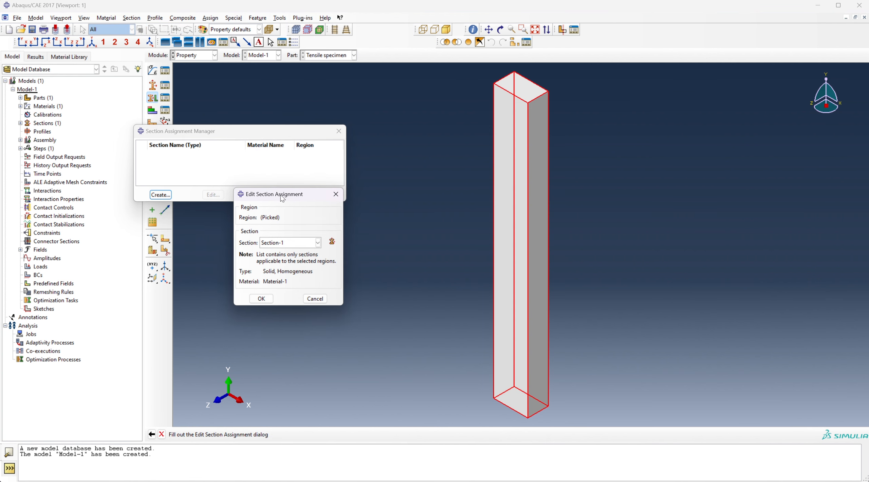
left_click(261, 299)
left_click(317, 195)
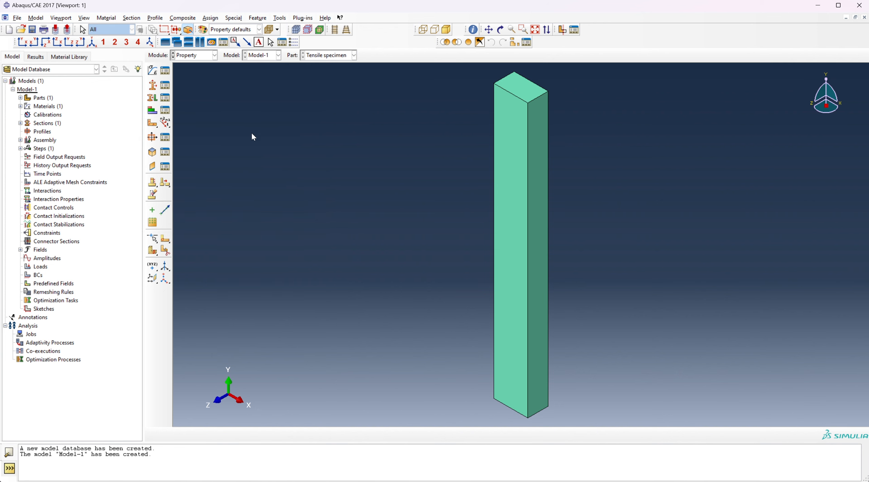
Create an independent (mesh on instance) instance of the Tensile specimen part in the Assembly module
left_click(201, 58)
left_click(201, 58)
left_click(200, 57)
left_click(590, 175)
left_click(204, 58)
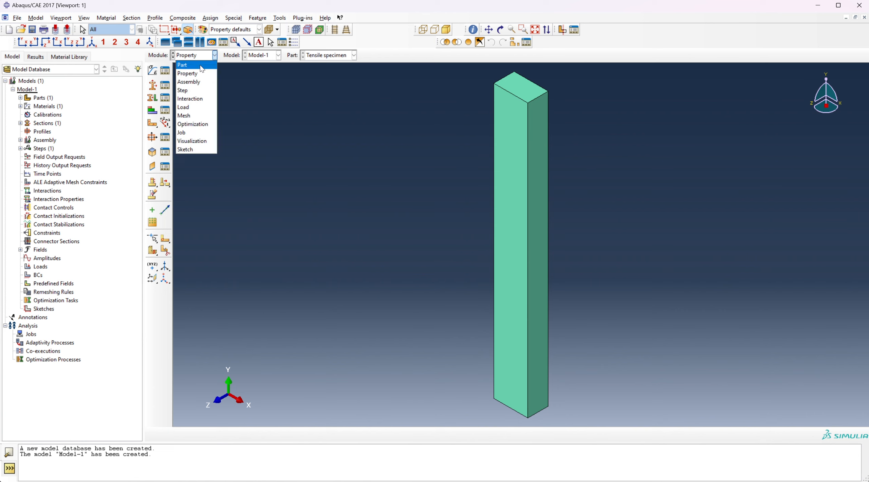
left_click(193, 82)
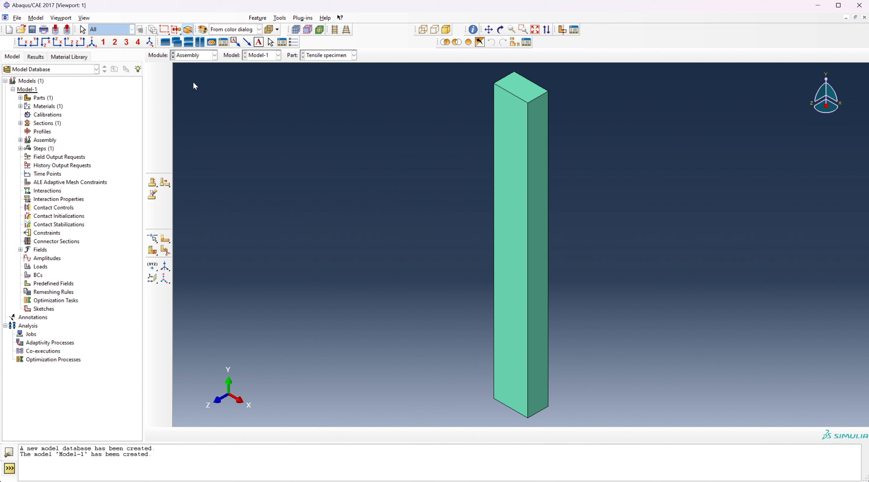
left_click(156, 73)
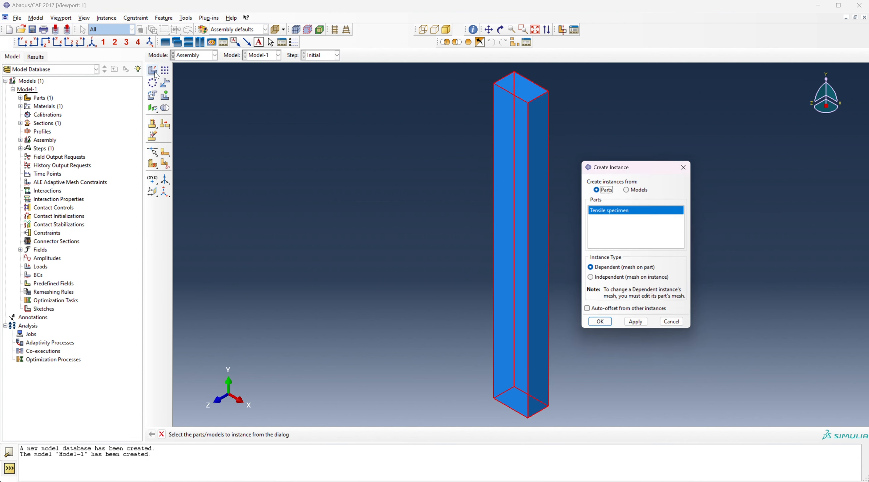
left_click(594, 280)
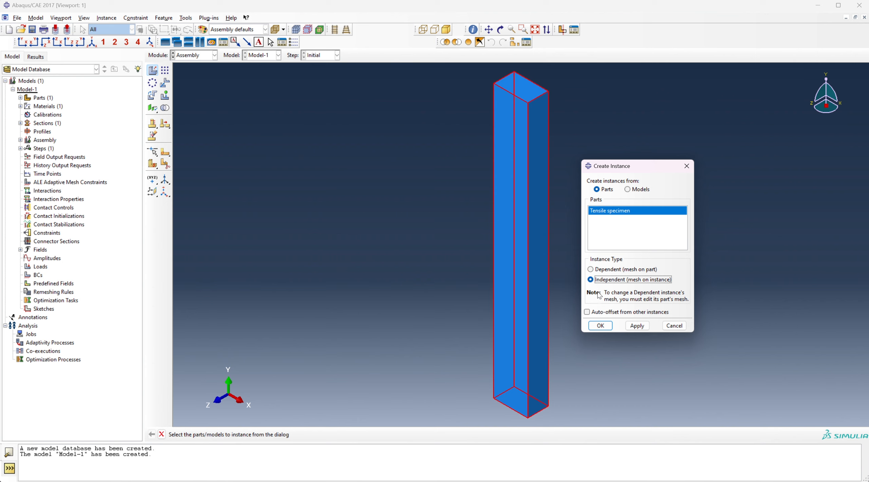
left_click(600, 326)
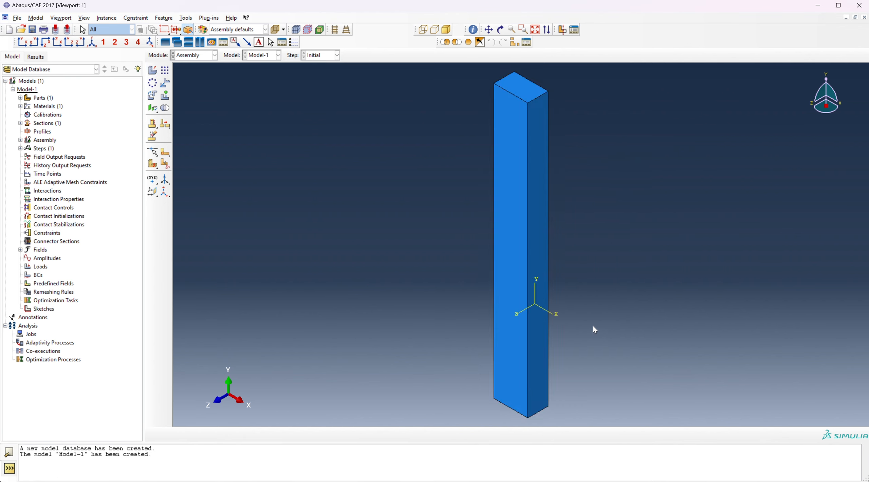
Translate the specimen instance from the midpoint of its lower front edge to the origin of the assembly coordinate system
left_click(167, 85)
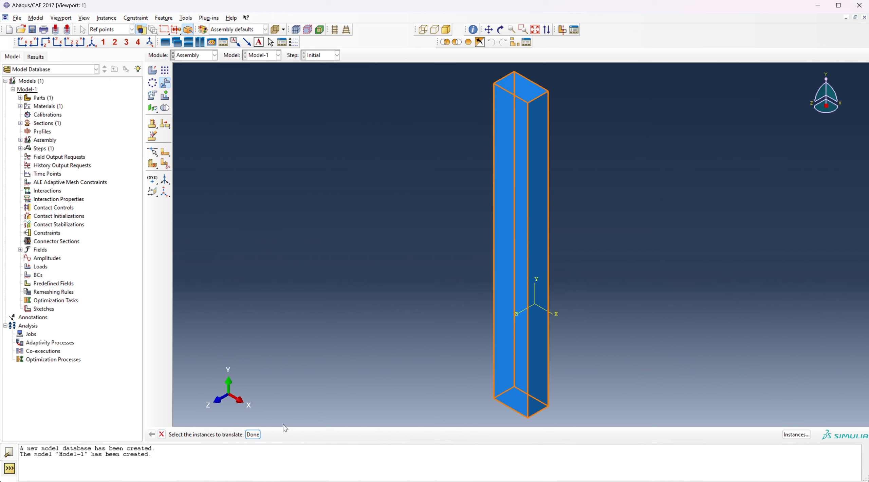
left_click(254, 435)
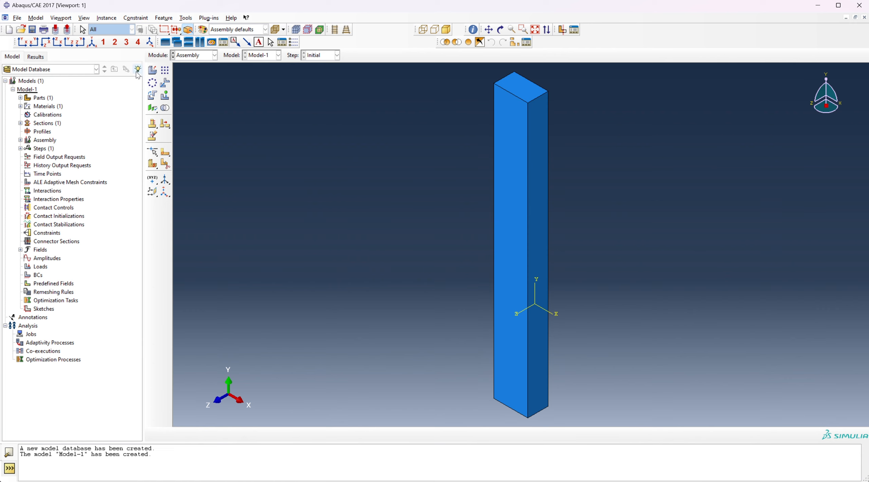
left_click(166, 84)
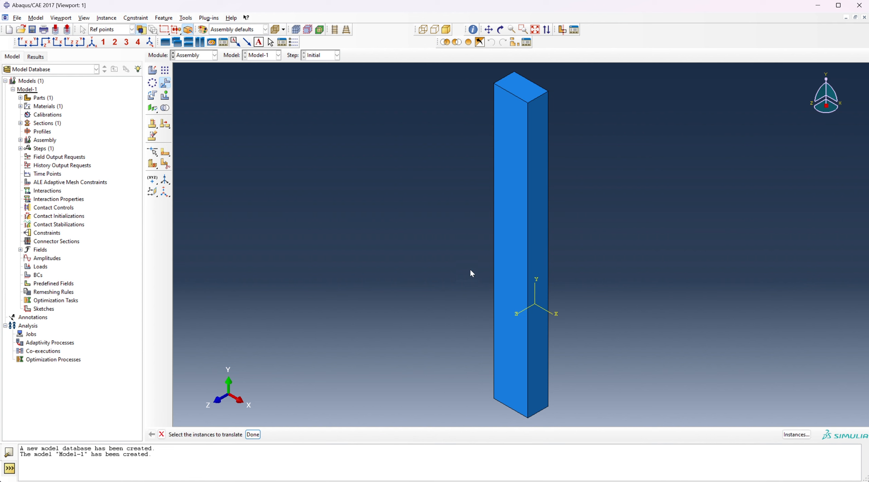
left_click(505, 253)
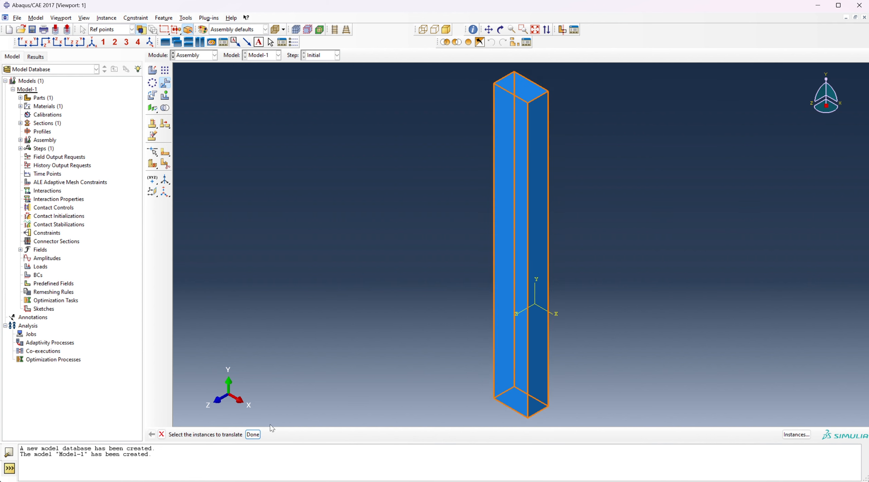
left_click(253, 435)
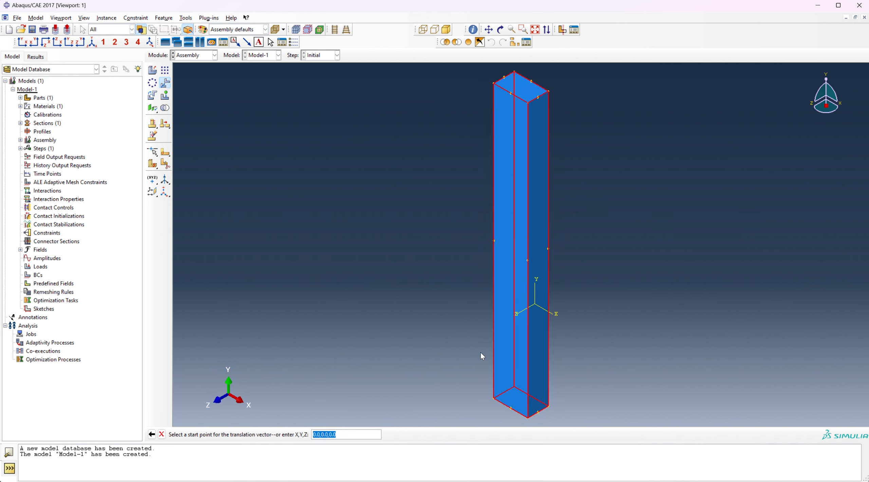
left_click(510, 409)
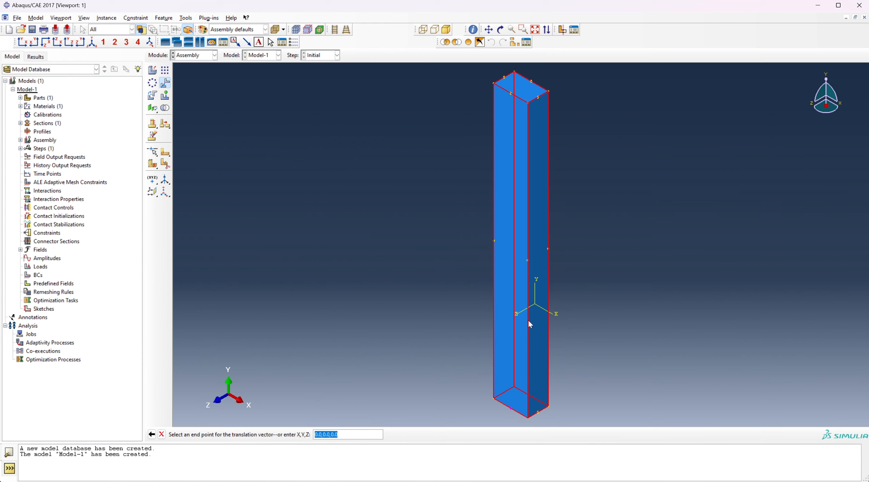
left_click(535, 304)
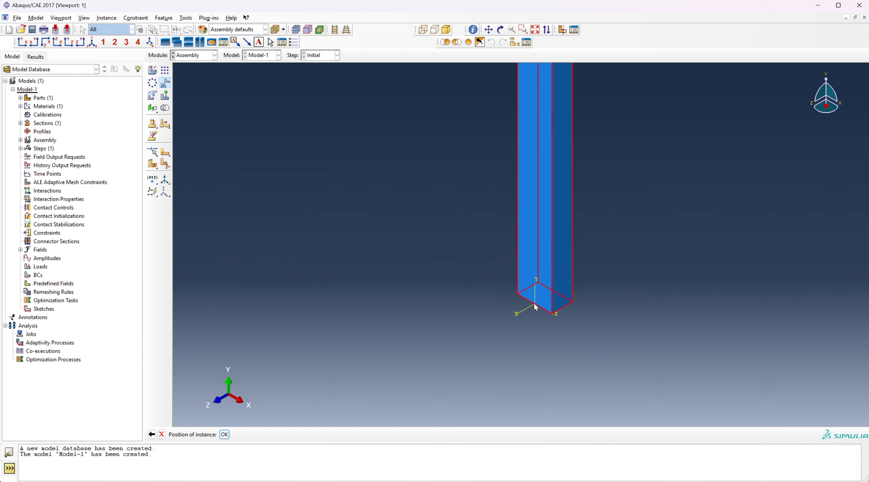
left_click(224, 435)
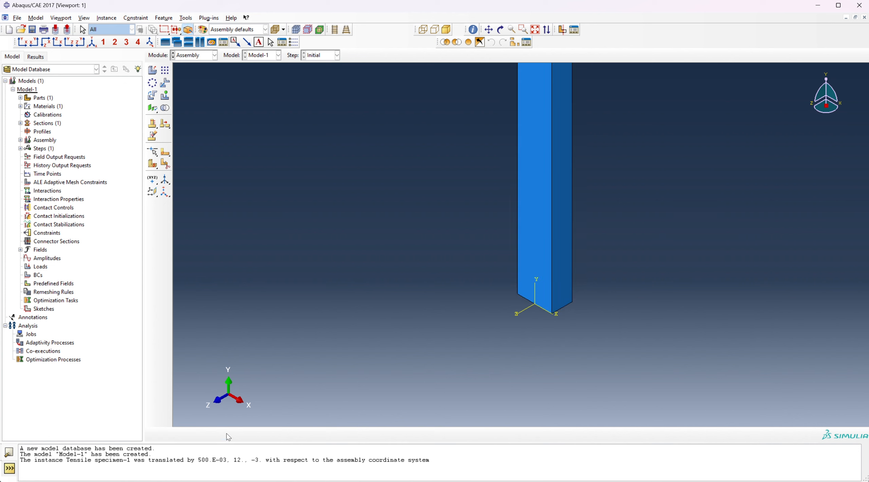
Create a Static, General step after the Initial step in the Step module
left_click(92, 42)
left_click(199, 56)
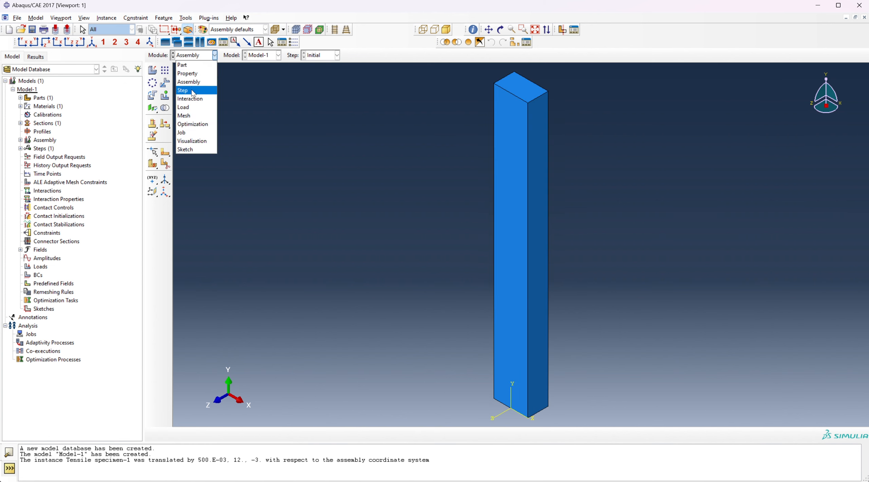
left_click(180, 87)
left_click(165, 71)
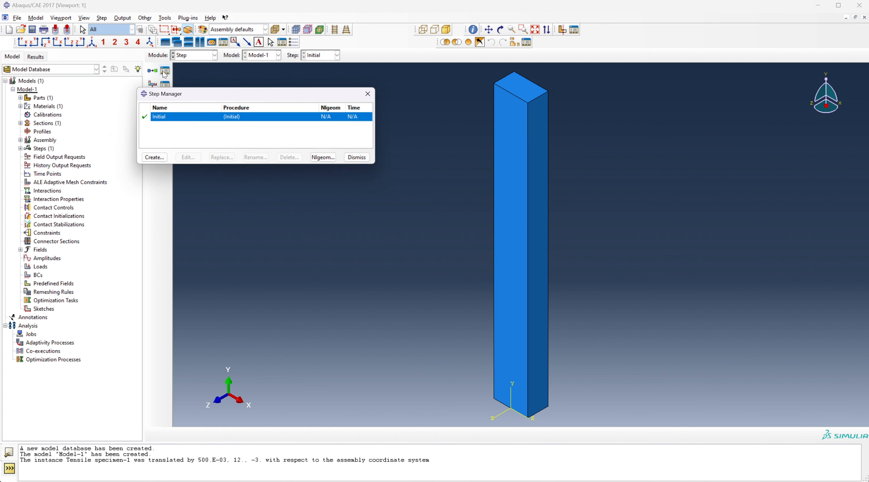
left_click(160, 160)
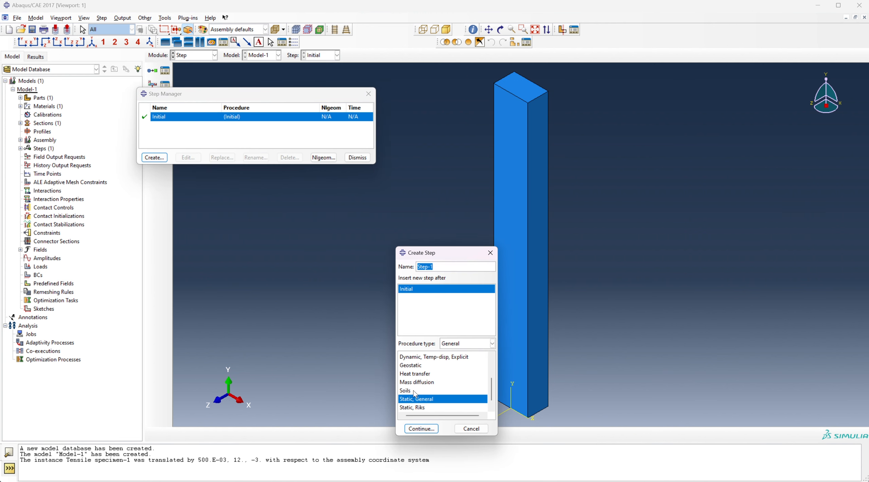
left_click(427, 430)
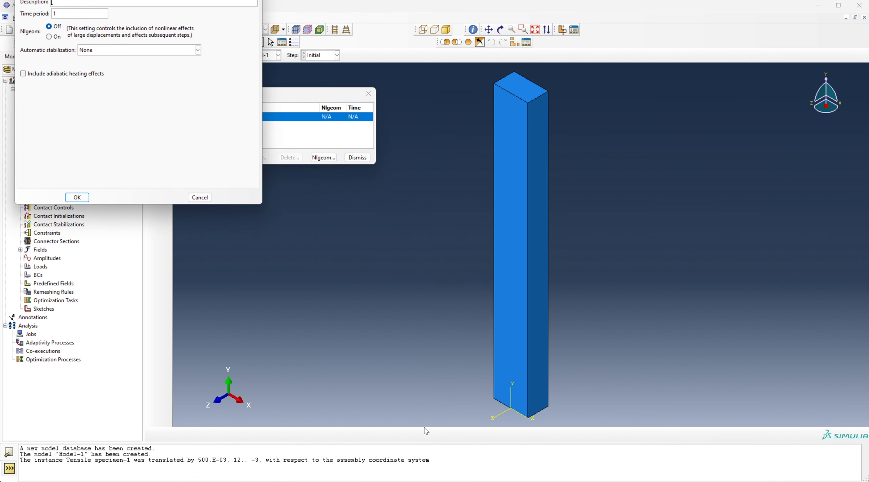
Turn on Nlgeom for Step-1 and set its time period to 600
left_click_drag(138, 0, 327, 125)
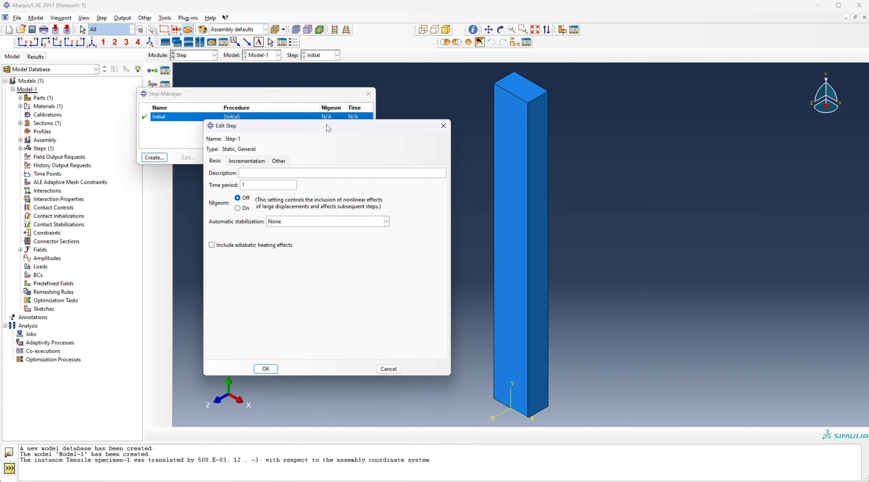
left_click(247, 210)
left_click(258, 183)
type("00")
key("BackSpace")
key("BackSpace")
key("BackSpace")
type("600")
Set Step-1's initial and maximum increment sizes to 3 and the maximum number of increments to 100000, and accept the step
left_click(247, 161)
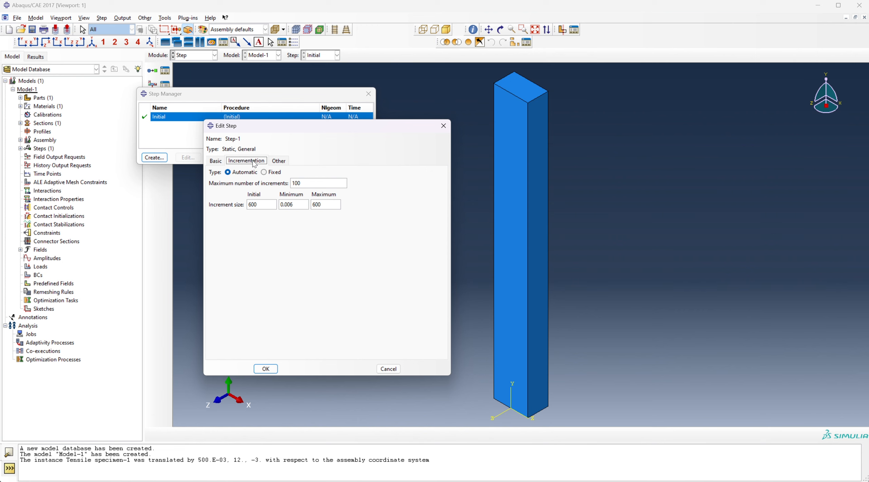
left_click(262, 207)
key("BackSpace")
key("BackSpace")
key("BackSpace")
type("3")
key("Tab")
key("Tab")
type("3")
type("000")
left_click(217, 162)
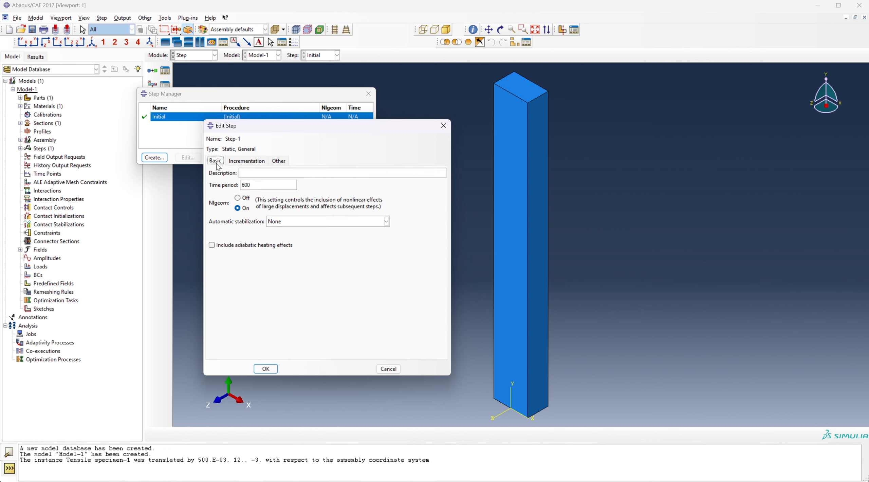
left_click(254, 161)
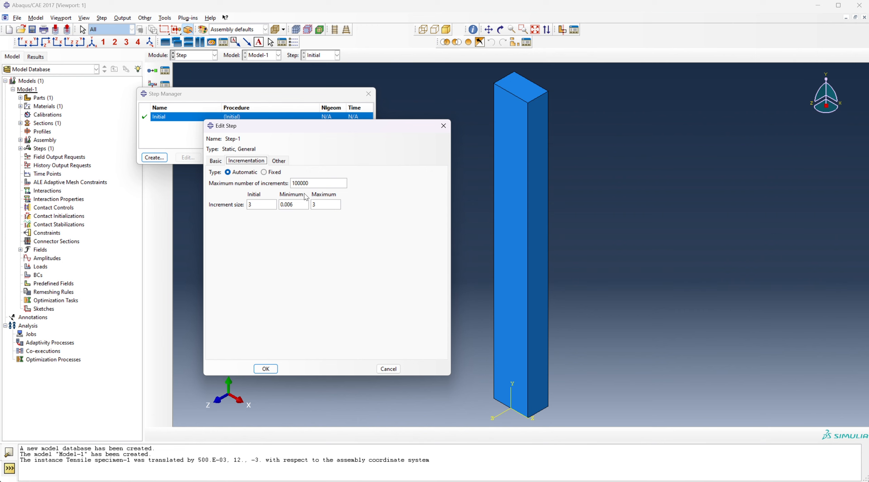
left_click(266, 371)
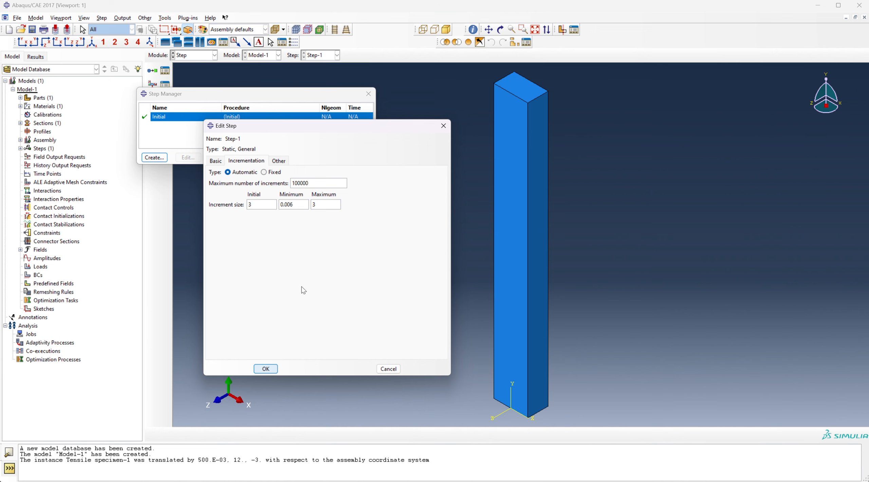
left_click(357, 157)
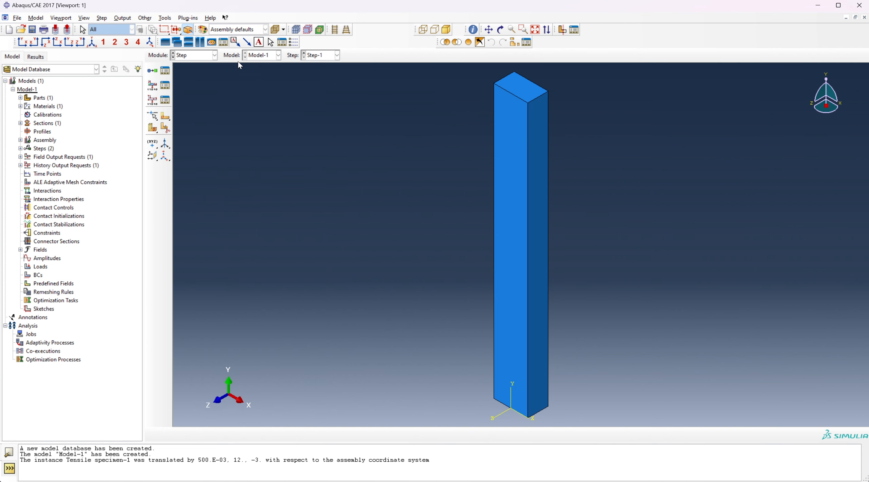
In the Load module, create a Displacement/Rotation boundary condition in the Initial step that fixes U1 on the specimen's long side face facing +X
left_click(196, 56)
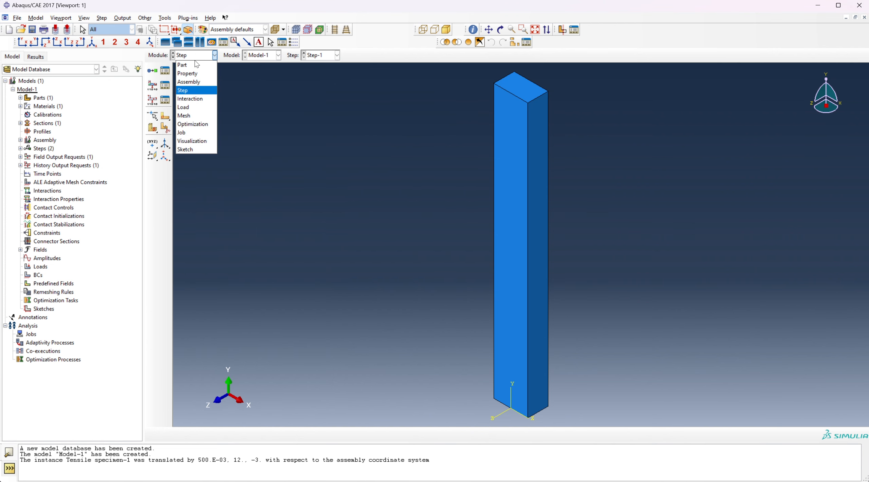
left_click(196, 107)
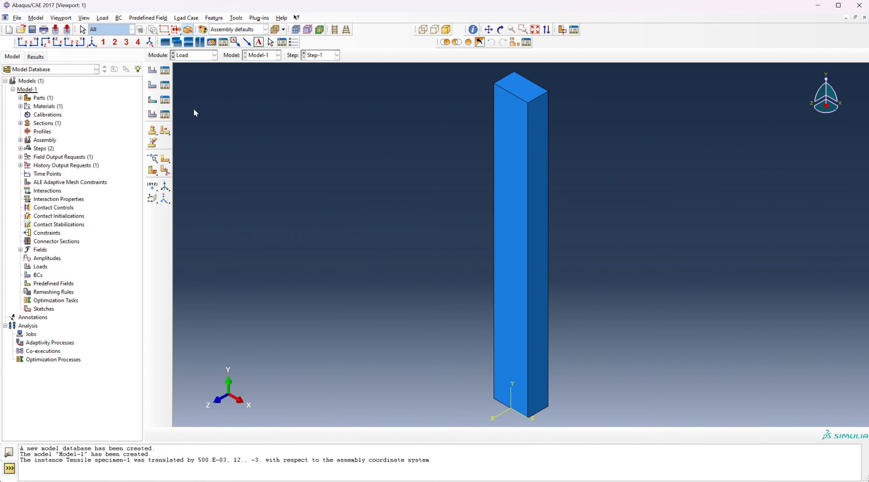
left_click(169, 90)
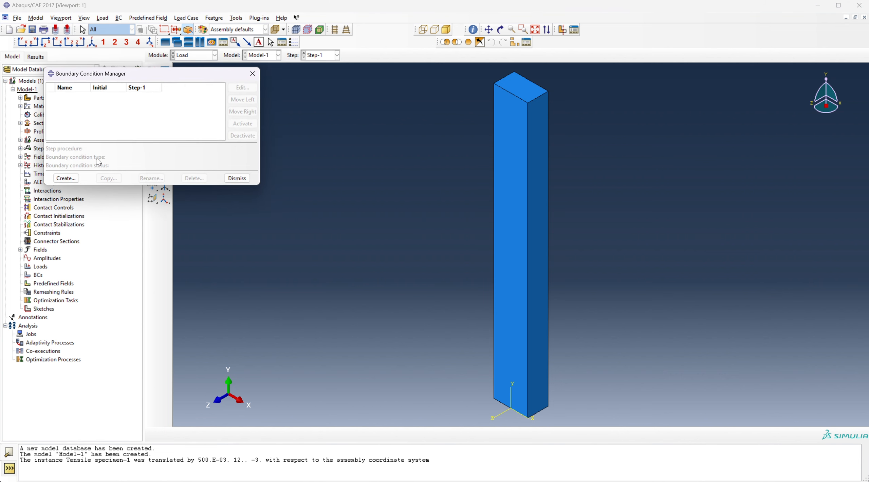
left_click(66, 178)
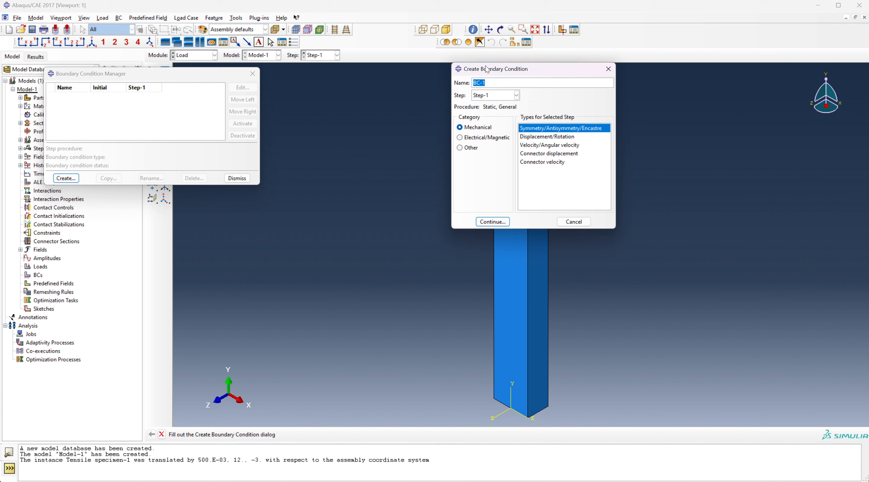
left_click_drag(480, 69, 325, 104)
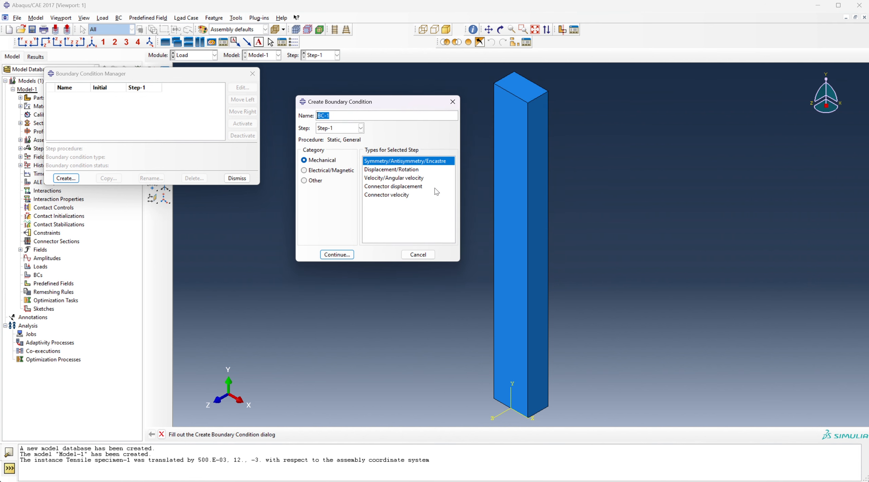
left_click(330, 129)
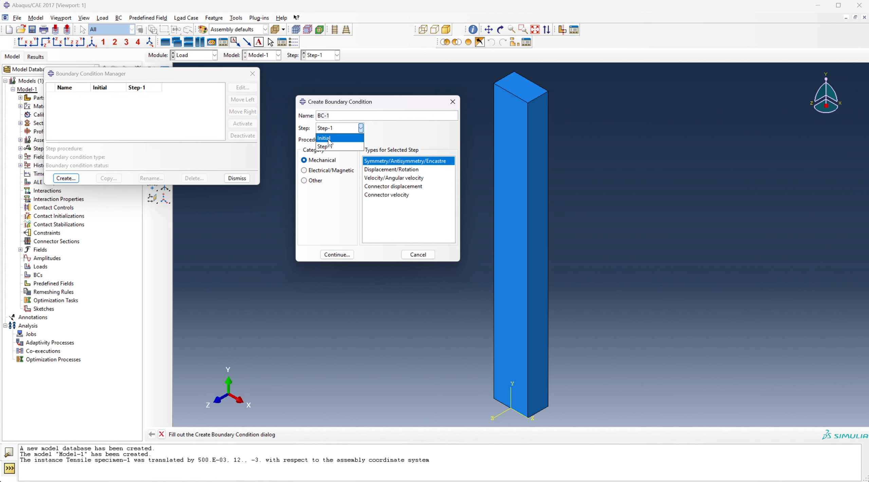
left_click(328, 140)
left_click(379, 169)
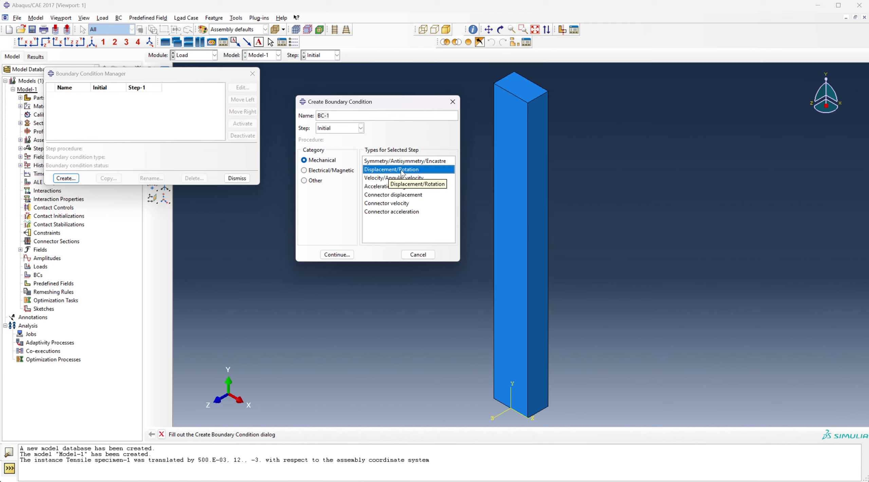
left_click(342, 256)
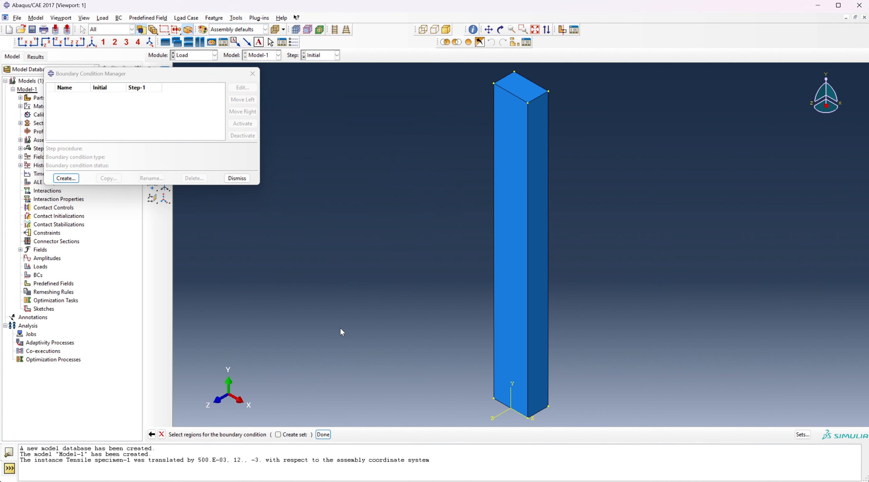
left_click(532, 274)
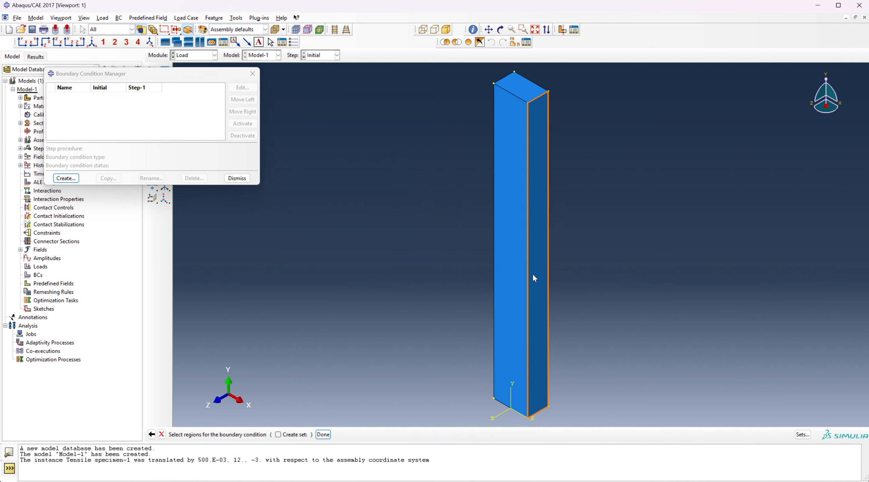
left_click(323, 436)
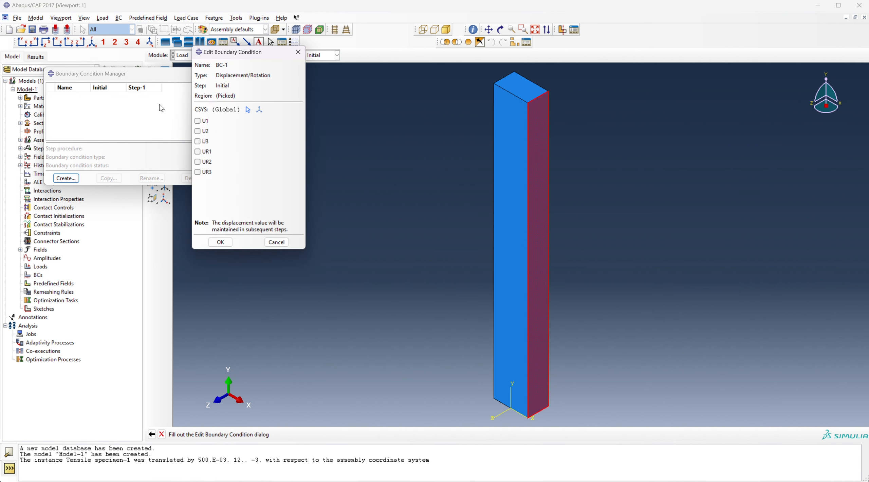
left_click(197, 121)
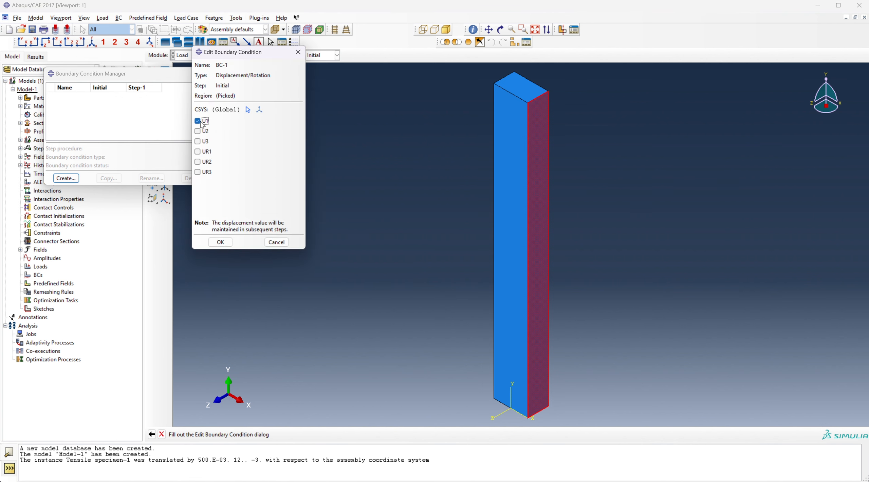
left_click(221, 246)
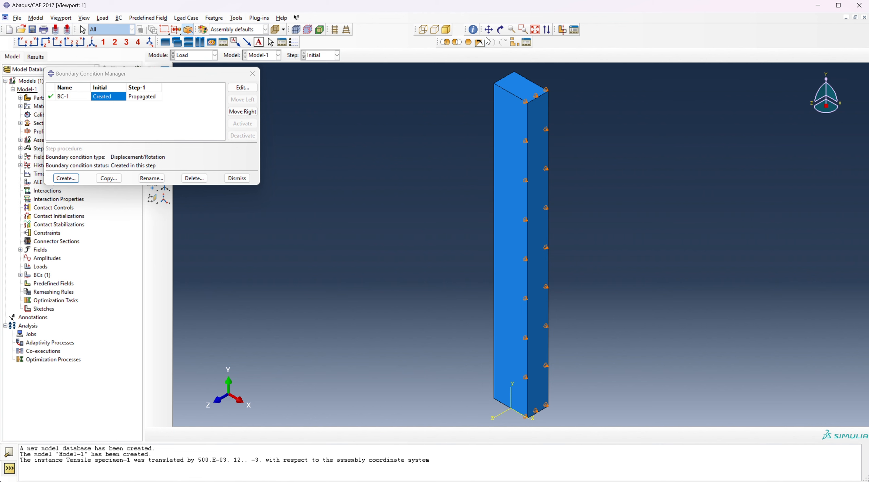
Add a second Displacement/Rotation boundary condition in the Initial step that fixes U2 on the long side face facing -Z
left_click(500, 30)
left_click_drag(544, 166, 530, 297)
key("Escape")
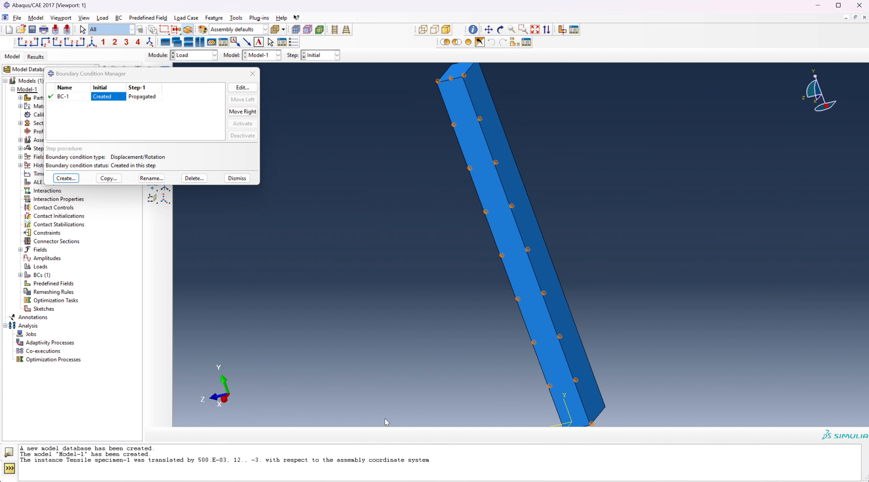
left_click(66, 179)
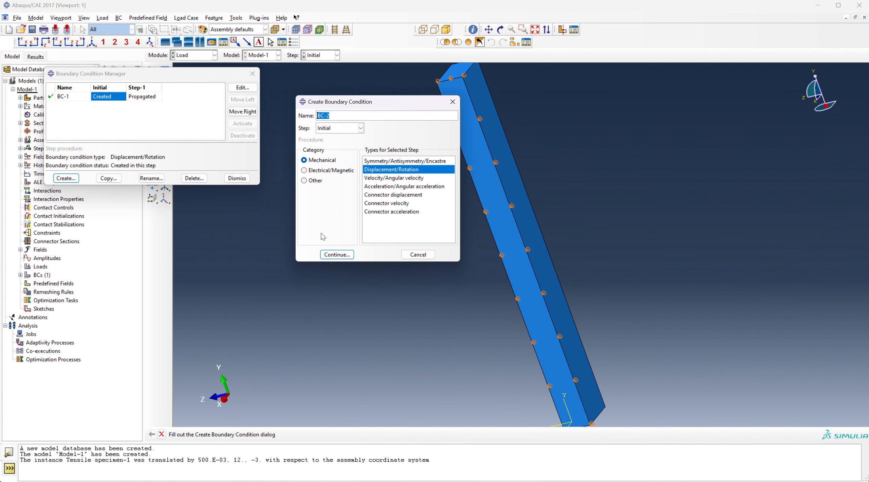
left_click(334, 251)
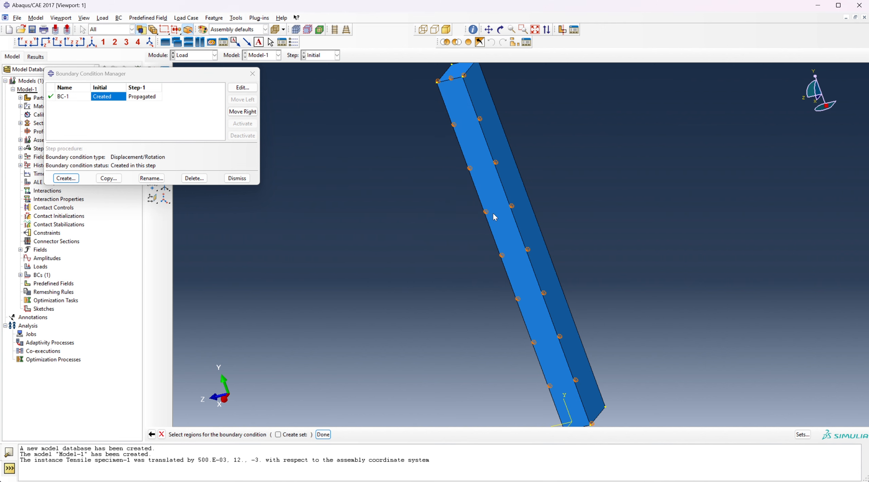
left_click(524, 208)
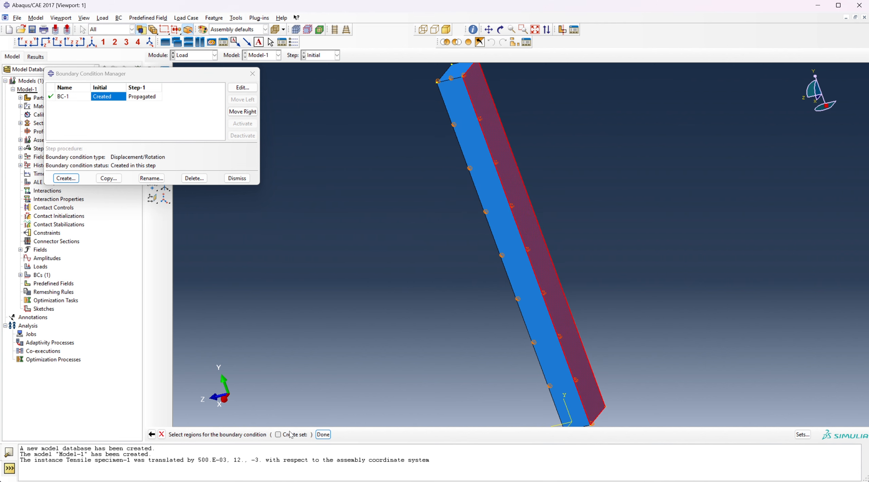
left_click(323, 435)
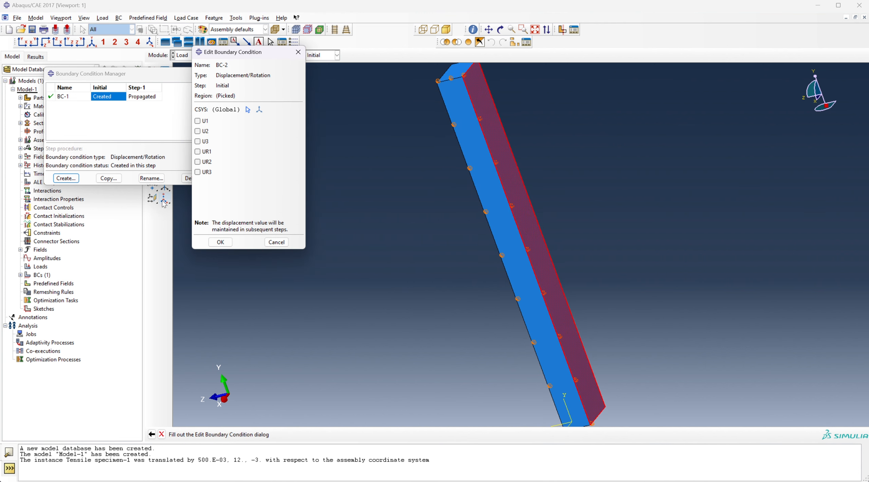
left_click(197, 131)
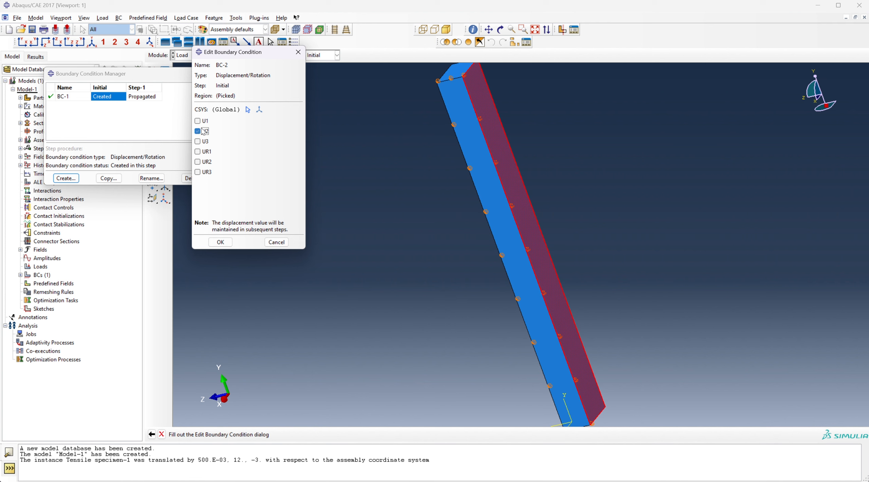
left_click(230, 244)
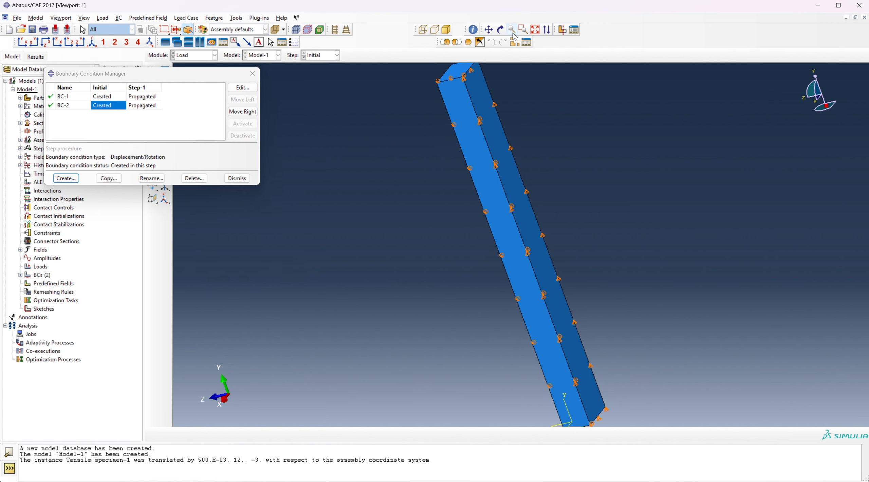
Add a third Displacement/Rotation boundary condition in the Initial step that fixes U2 on the specimen's bottom end face
left_click(500, 29)
left_click_drag(516, 136, 523, 202)
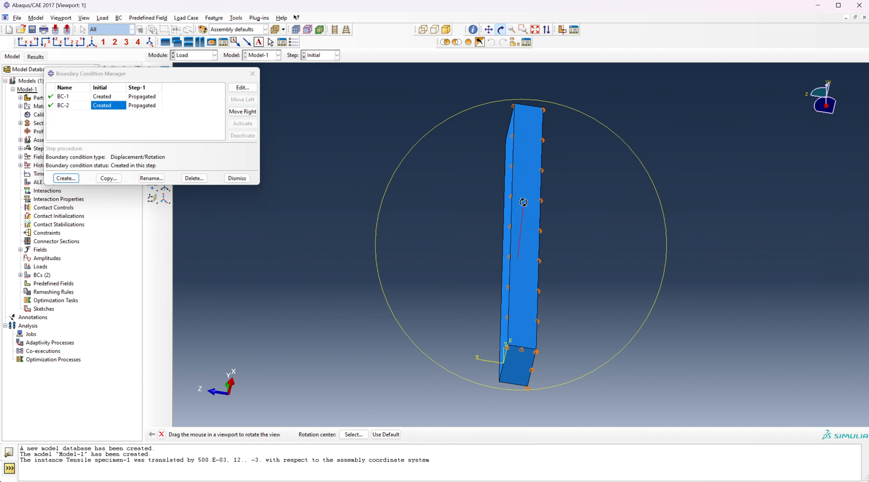
key("Escape")
left_click(67, 182)
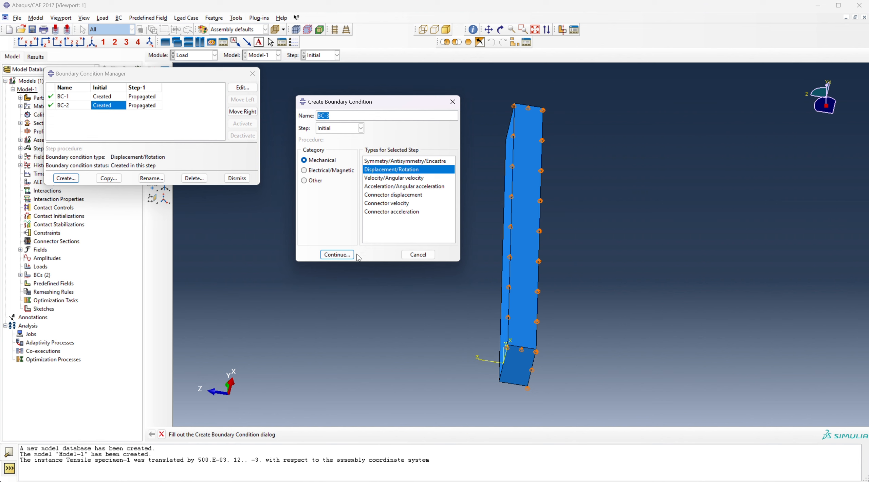
left_click(347, 255)
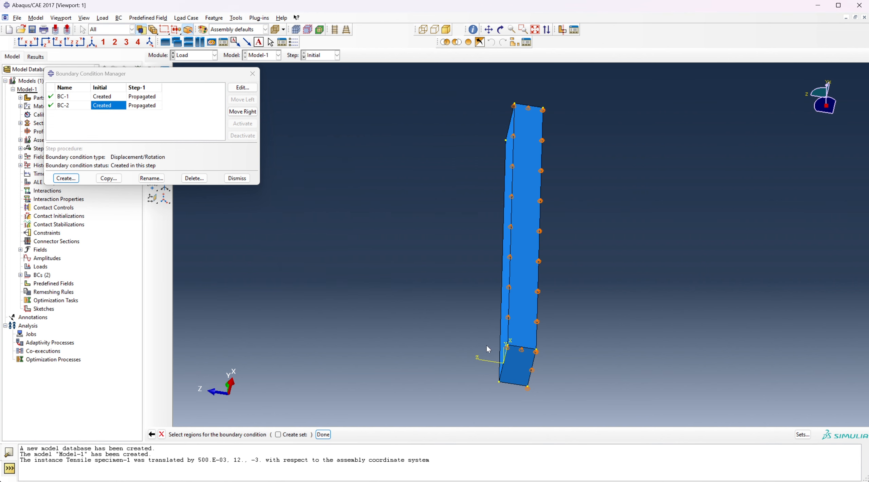
left_click(512, 365)
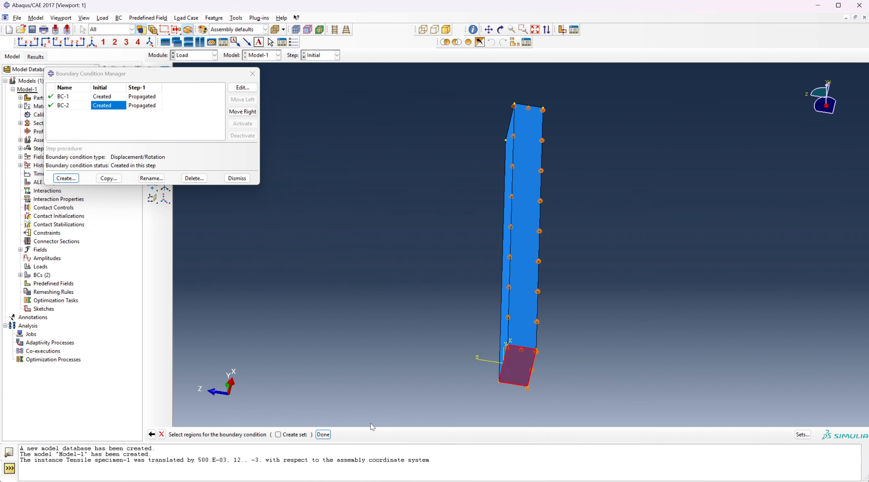
left_click(325, 435)
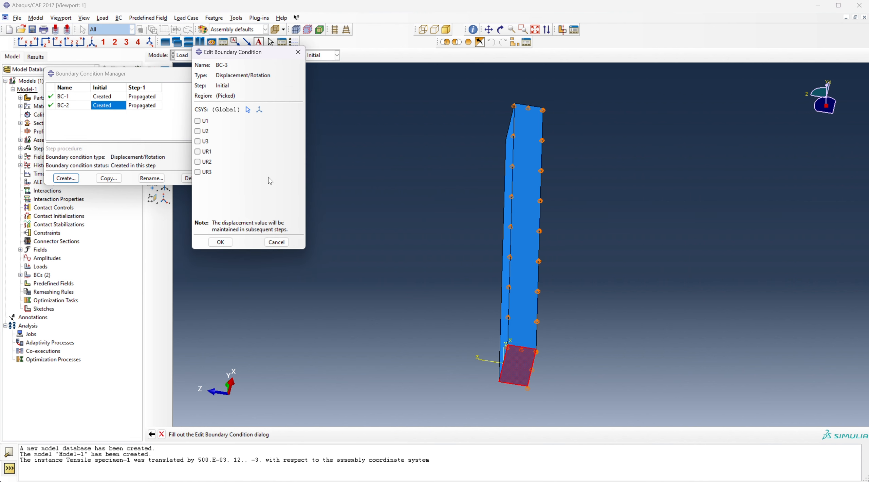
left_click(205, 132)
left_click(221, 243)
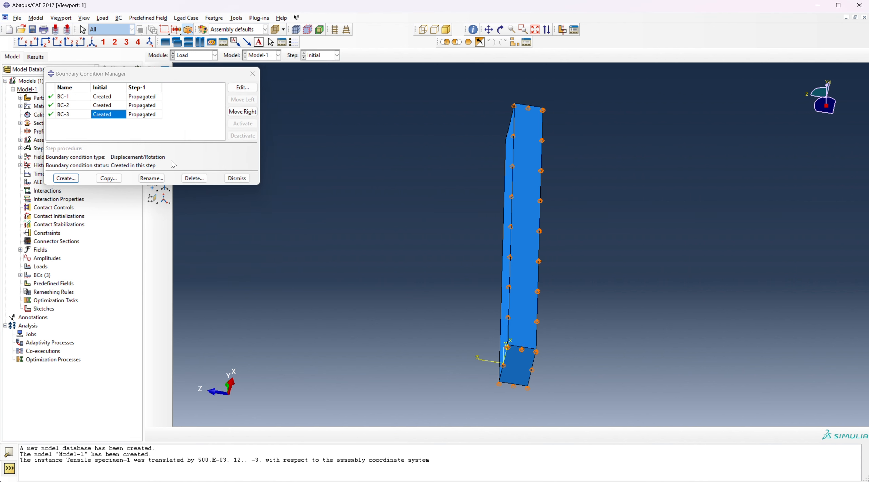
Edit the second boundary condition, BC-2, so that it fixes U3 instead of U2
left_click(115, 105)
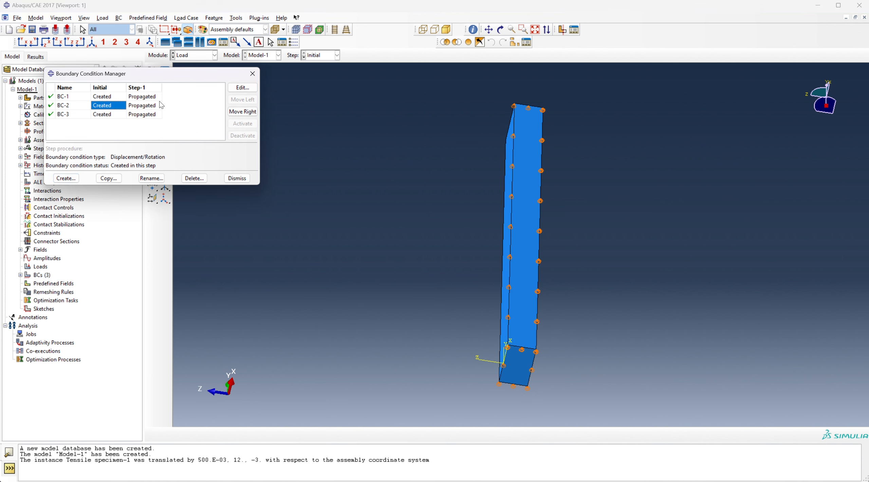
left_click(248, 90)
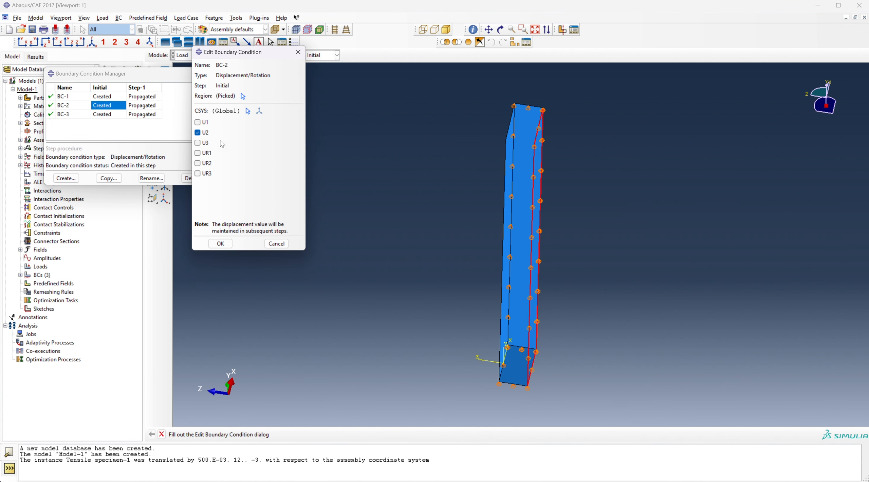
left_click(198, 143)
left_click(197, 133)
left_click(219, 244)
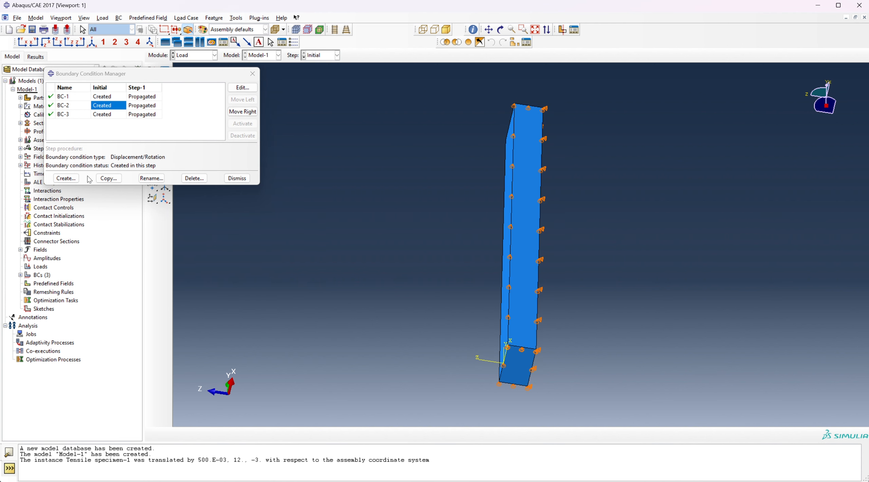
left_click(66, 178)
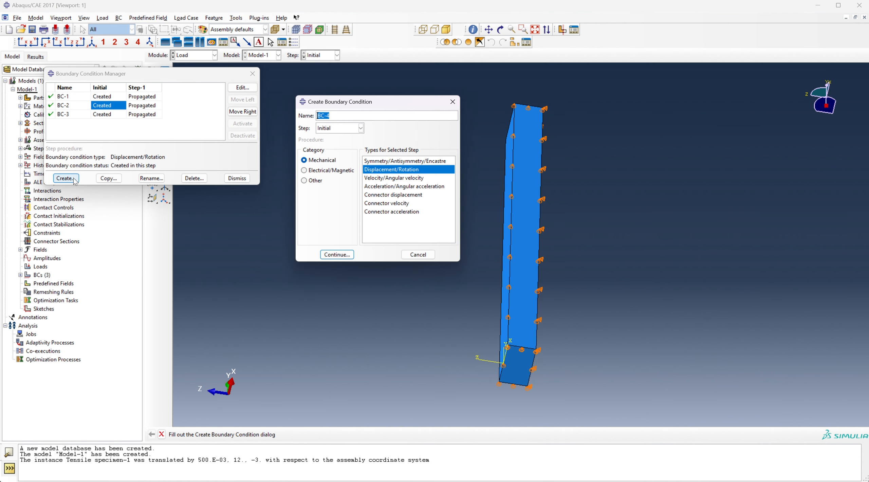
left_click(367, 178)
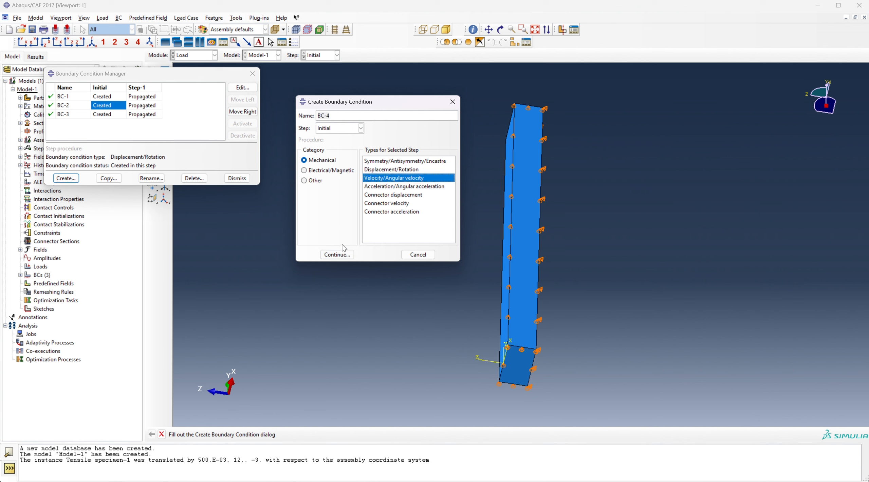
left_click(339, 255)
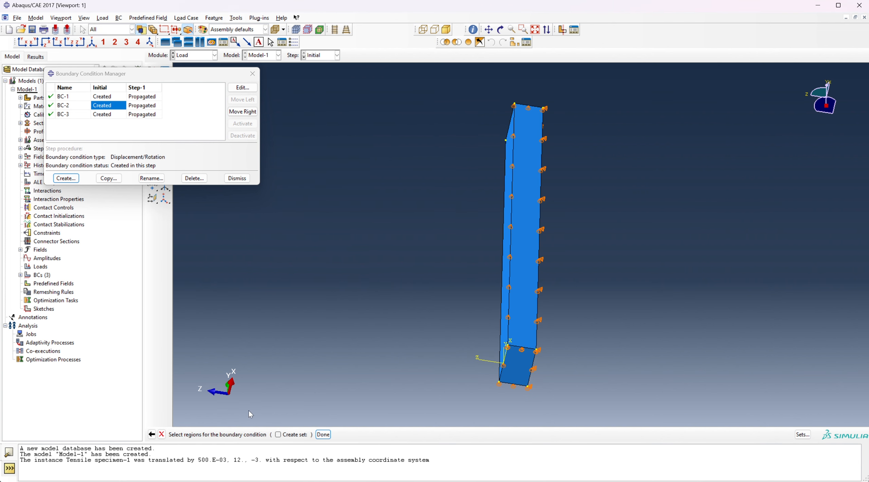
left_click(161, 435)
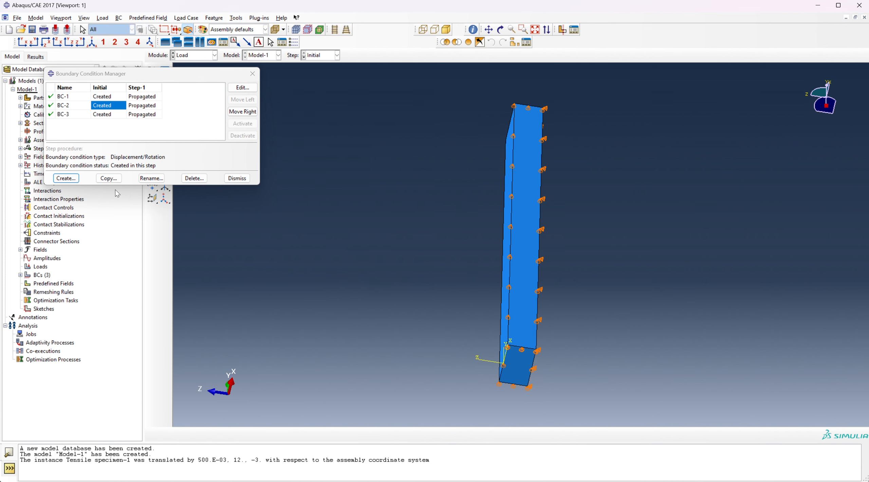
Start a mechanical Velocity/Angular velocity boundary condition in Step-1 and assign it to the specimen's top end face
left_click(66, 178)
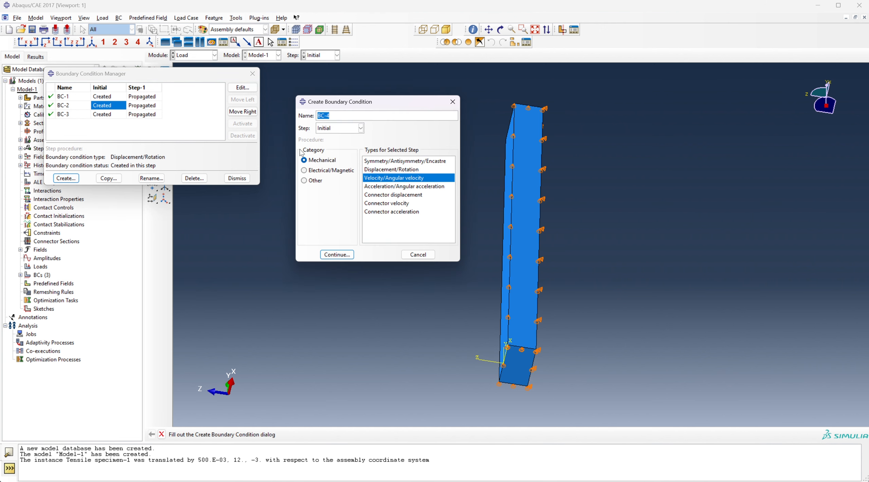
left_click(351, 132)
left_click(344, 147)
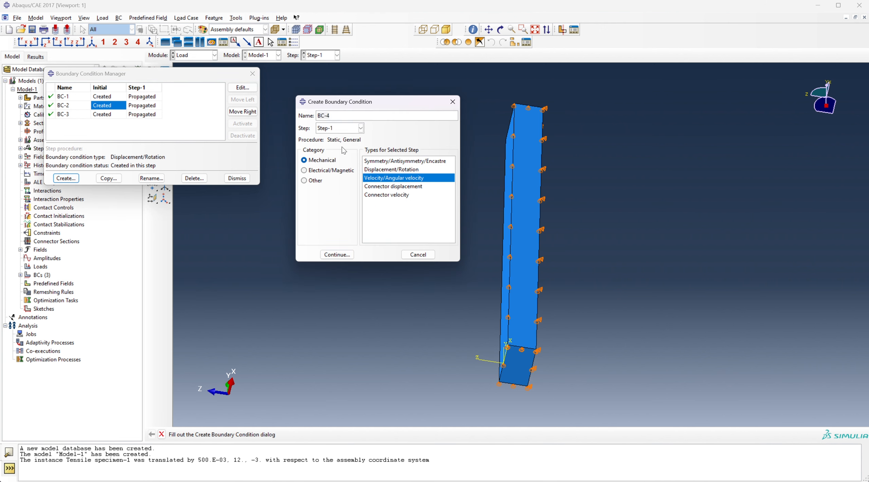
left_click(338, 257)
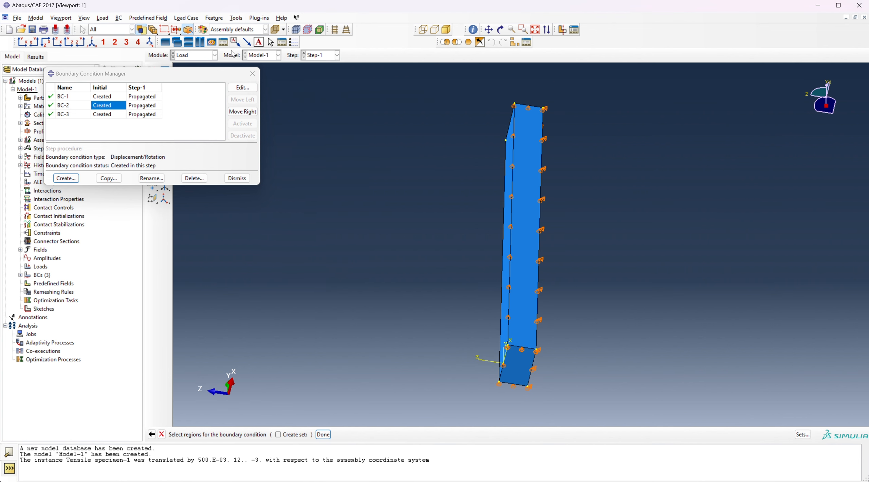
left_click(92, 42)
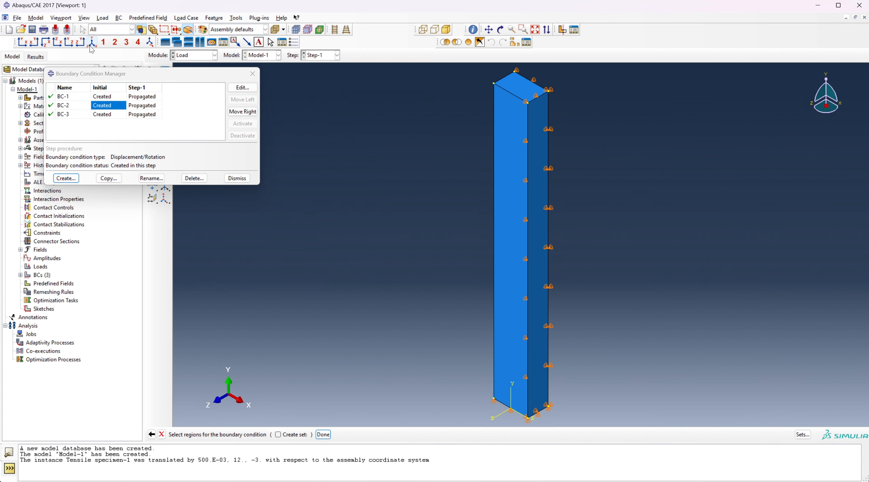
left_click(522, 89)
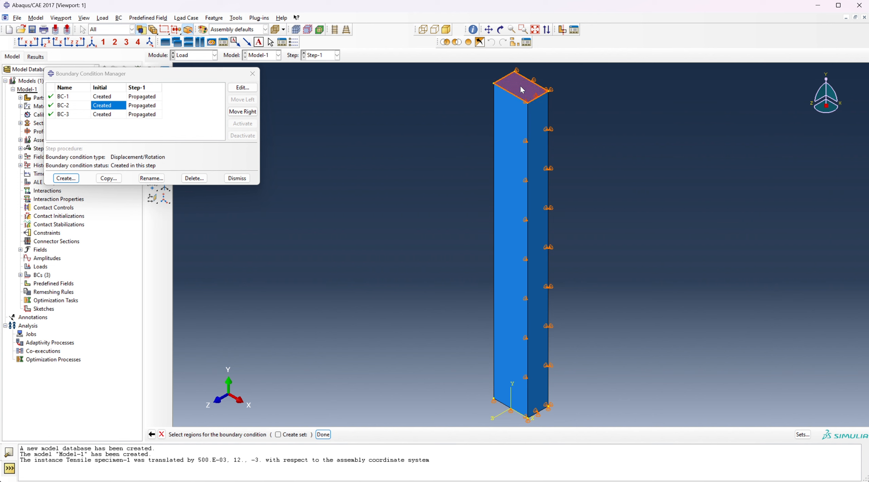
left_click(329, 436)
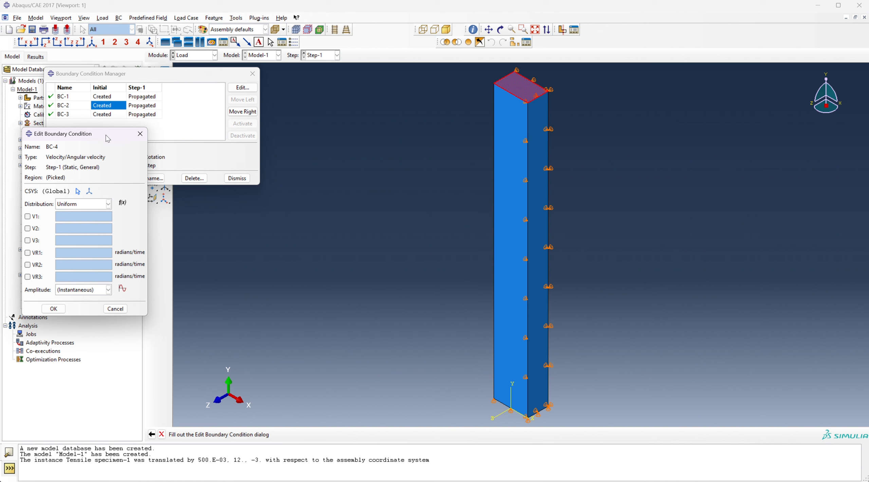
Set the boundary condition's V2 velocity to 0.004, accept it and close the Boundary Condition Manager
left_click_drag(106, 135, 362, 140)
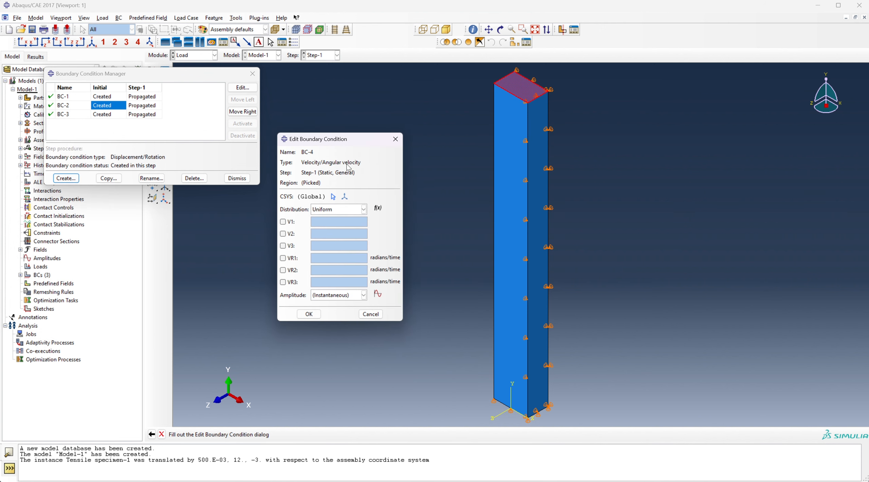
left_click(289, 234)
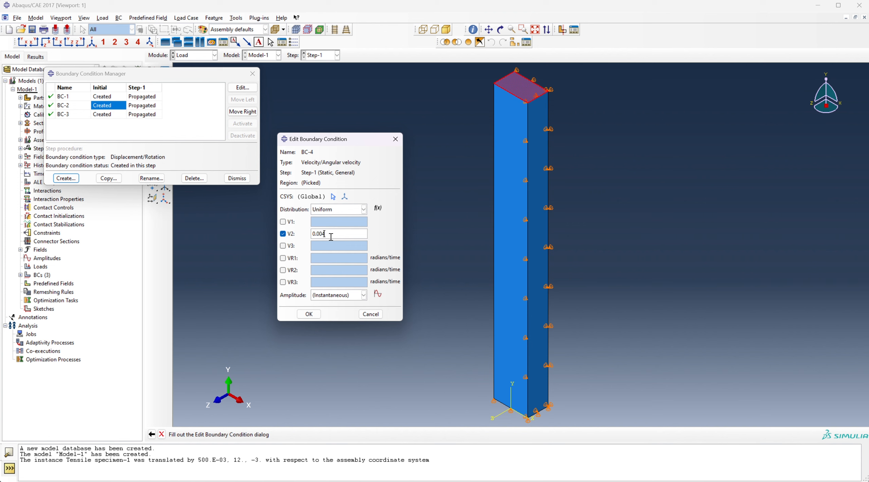
left_click(303, 317)
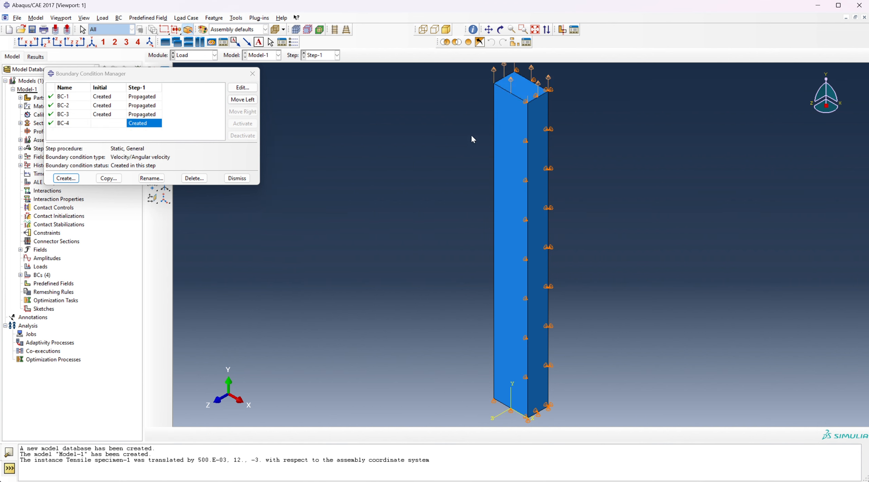
left_click(250, 180)
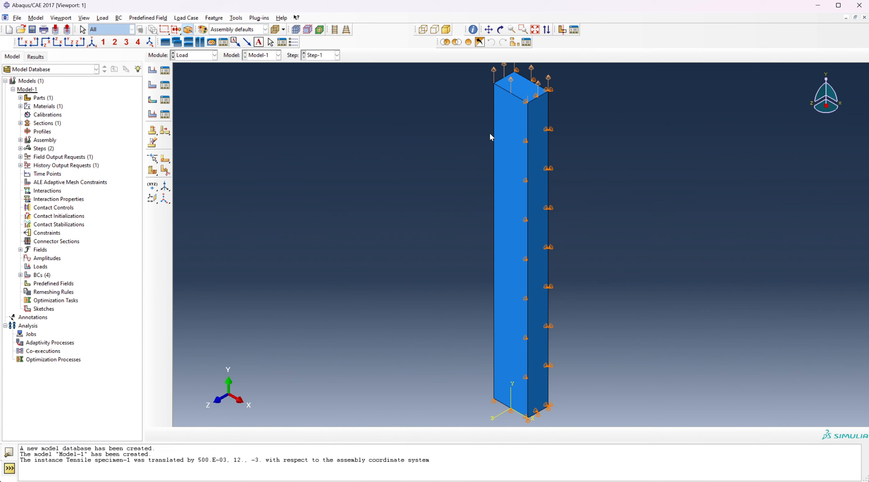
In the Mesh module, switch the specimen's element type to full-integration C3D8 by disabling reduced integration
left_click(200, 56)
left_click(193, 115)
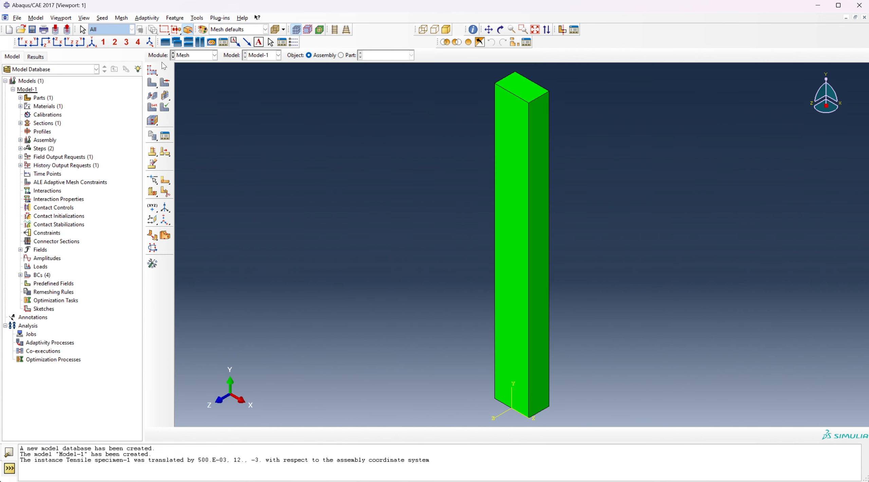
left_click(121, 18)
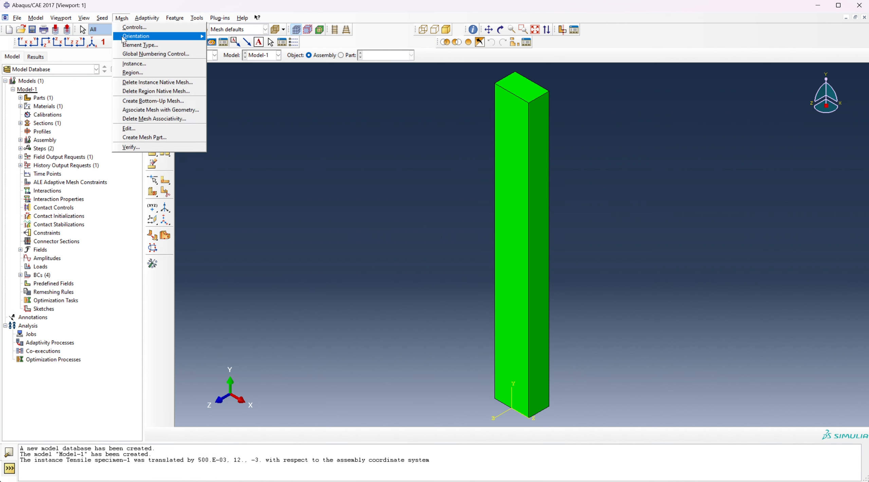
left_click(126, 46)
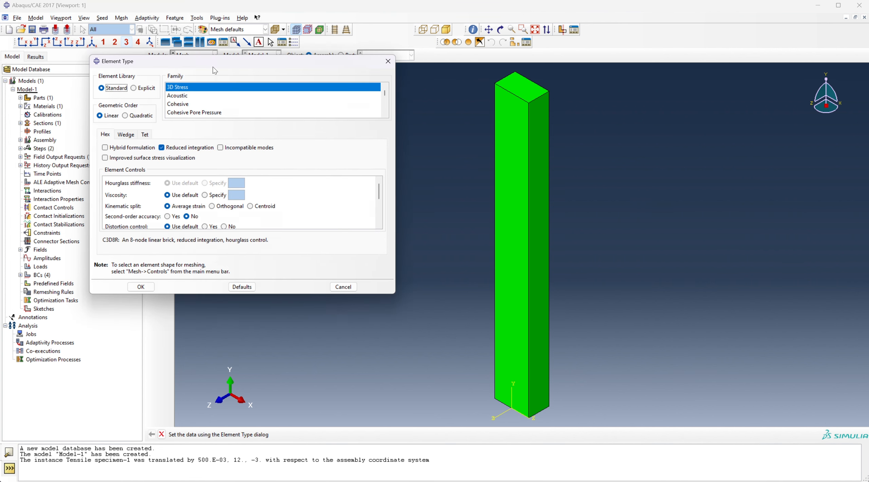
left_click(241, 198)
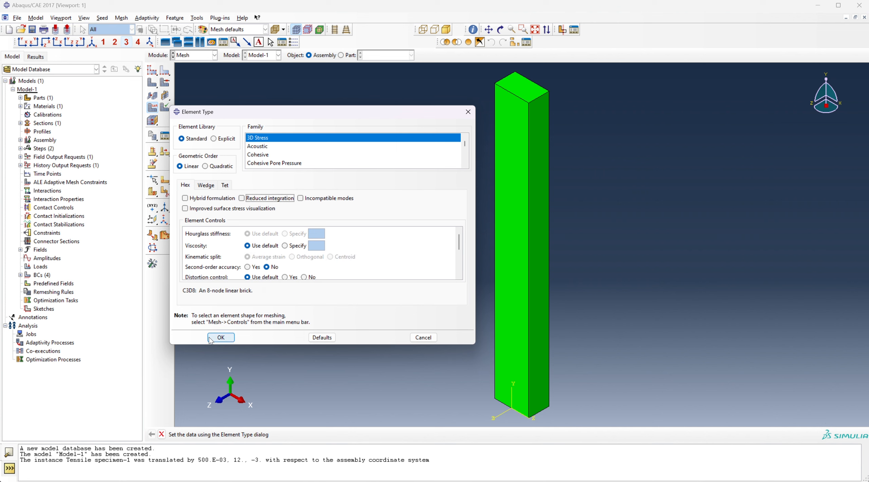
left_click(220, 338)
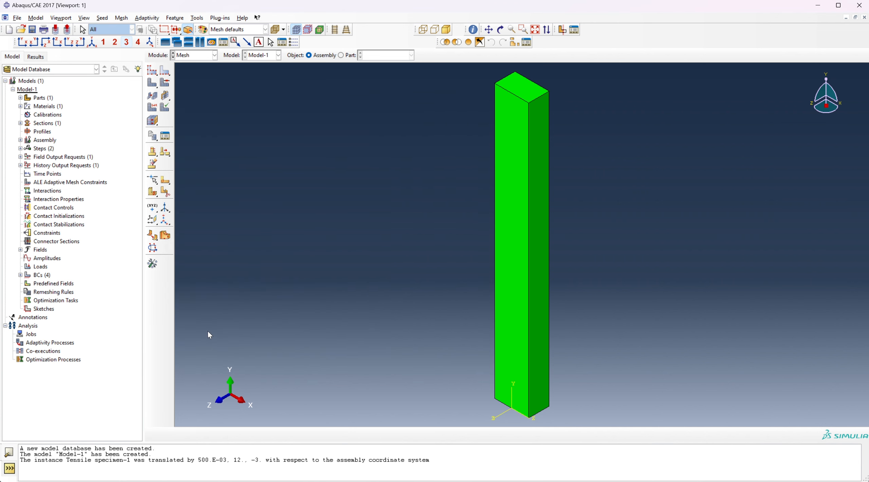
Seed the specimen instance with an approximate global size of 1 and generate its mesh
left_click(149, 70)
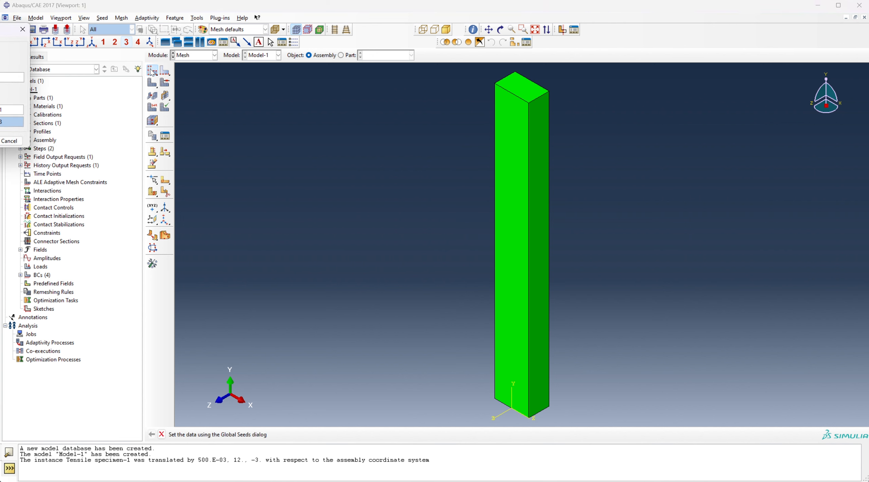
left_click_drag(2, 29, 297, 124)
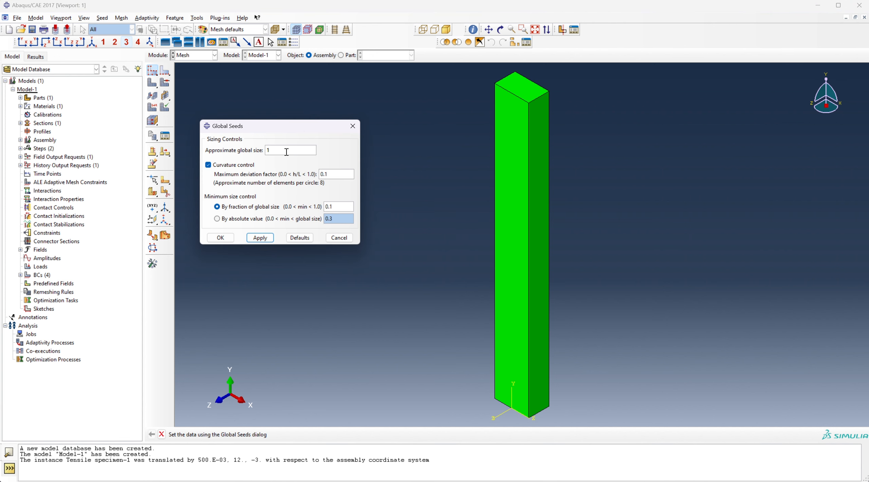
left_click(221, 240)
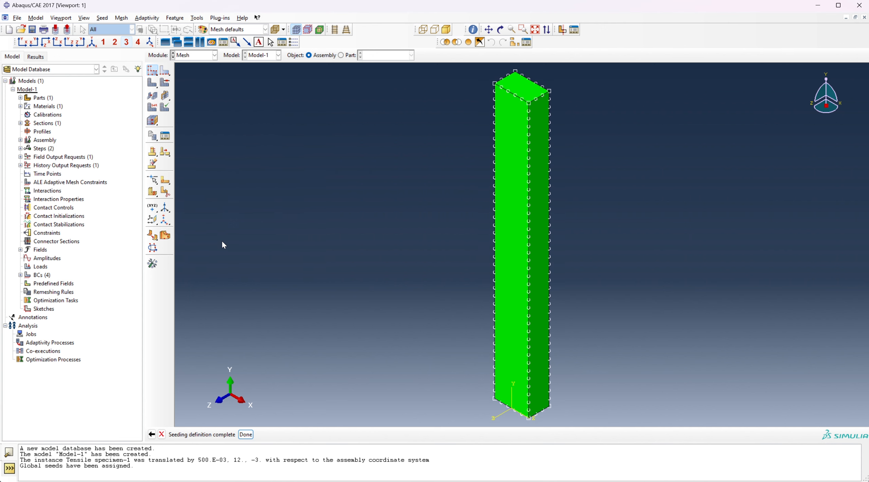
left_click(152, 82)
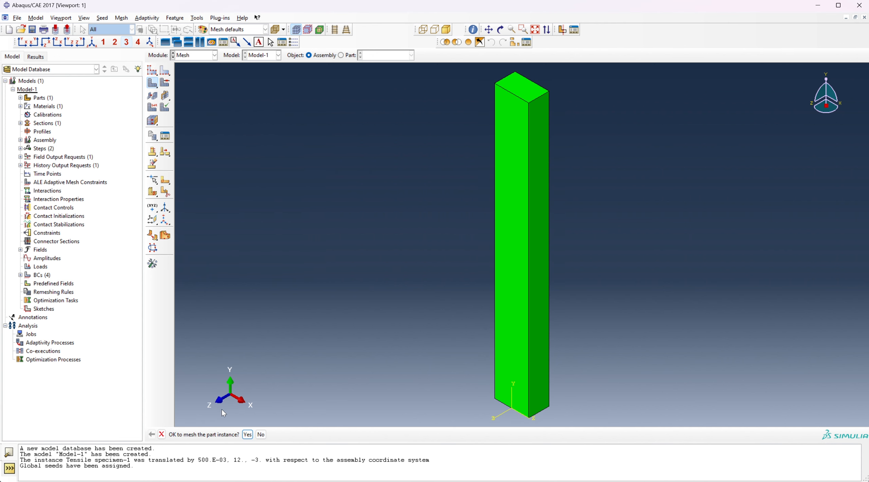
left_click(251, 435)
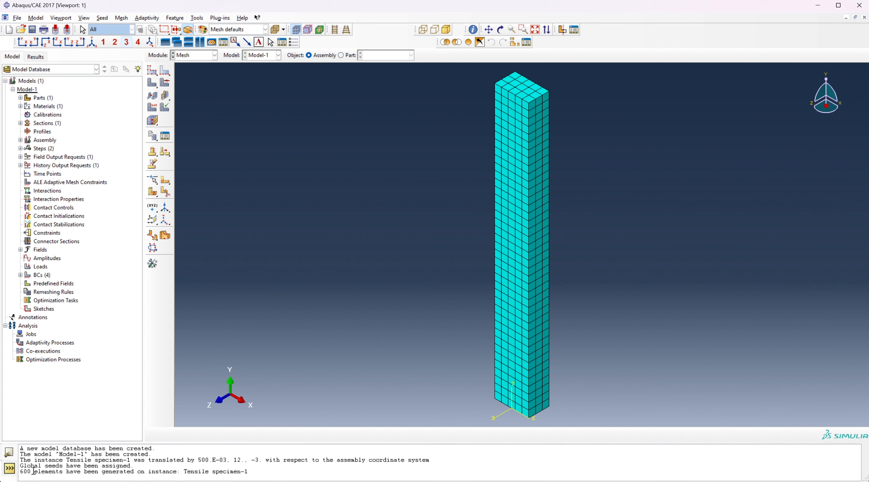
In the Job module, create a job named Tensile_A from Model-1
left_click(193, 56)
left_click(191, 133)
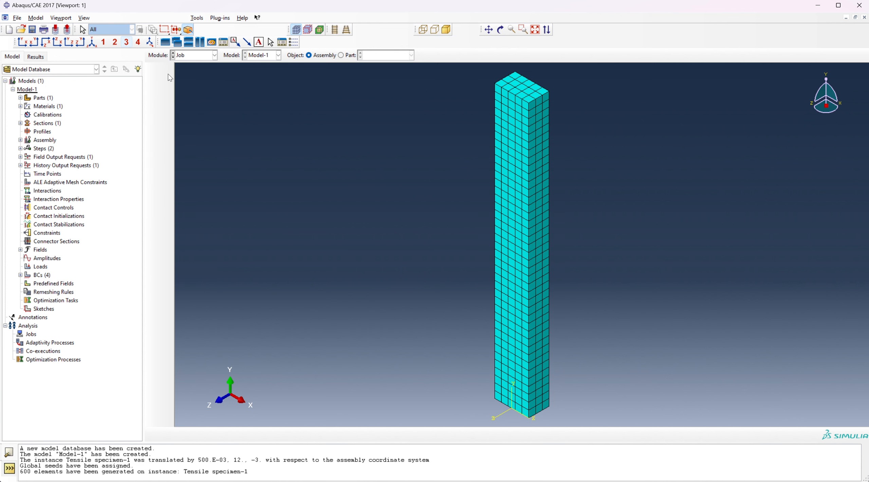
left_click(166, 70)
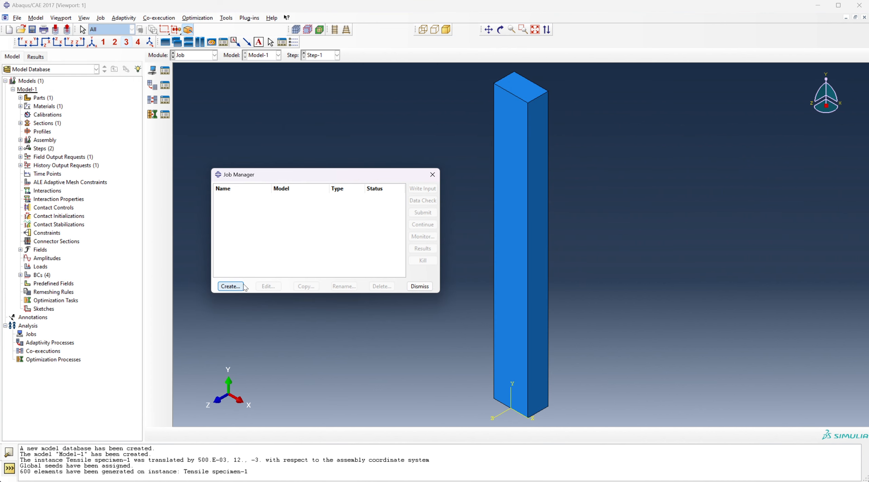
left_click(231, 286)
key("BackSpace")
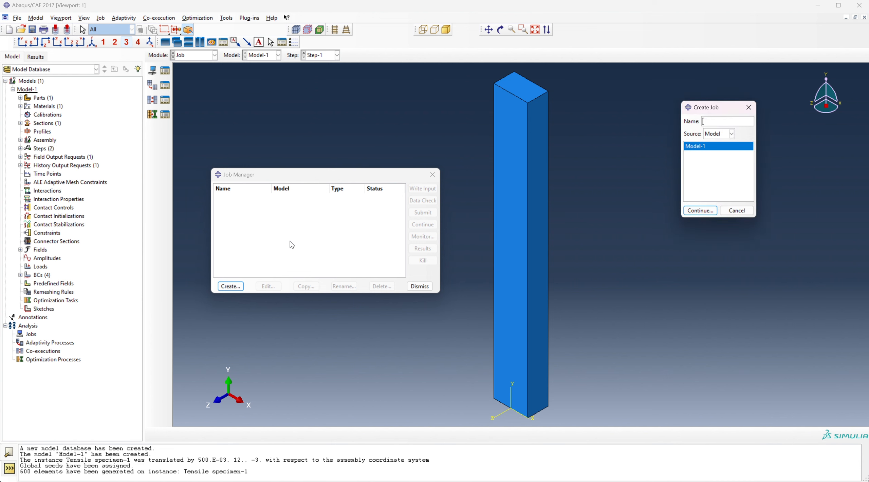
type("Tensile_A")
left_click(707, 212)
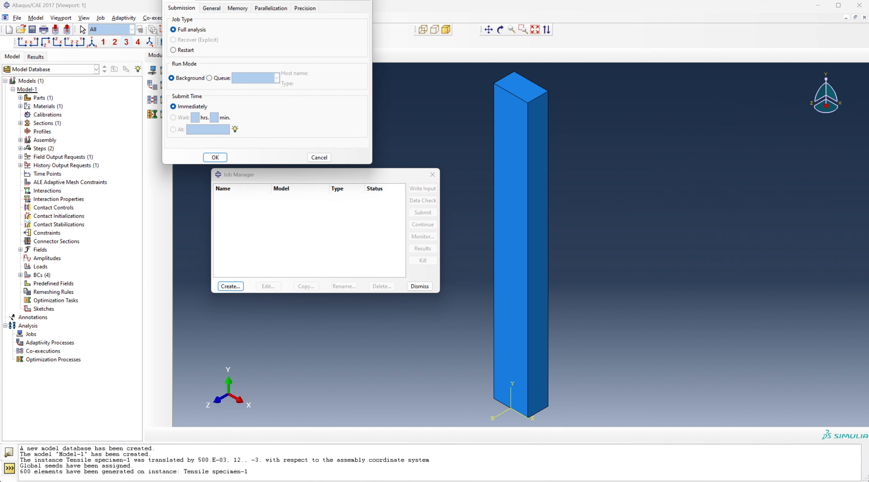
Accept the default full-analysis job settings and submit Tensile_A, overwriting its existing job files
left_click_drag(302, 4, 351, 138)
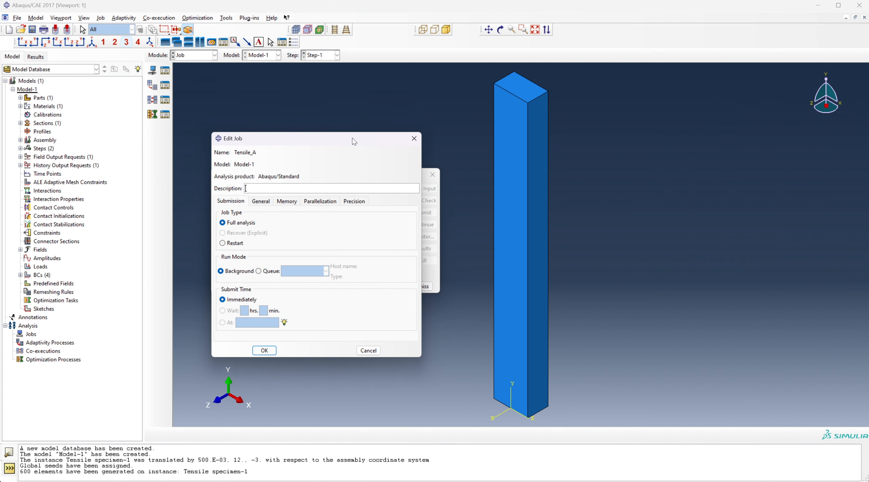
left_click(265, 351)
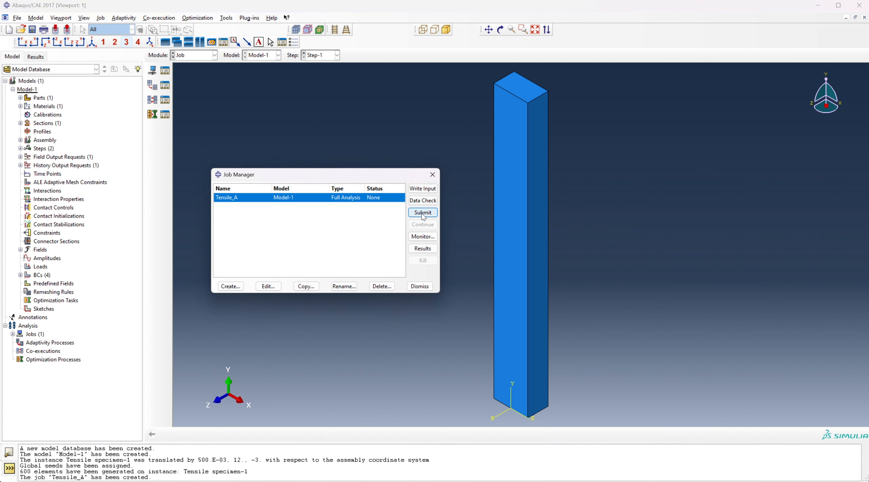
left_click(423, 213)
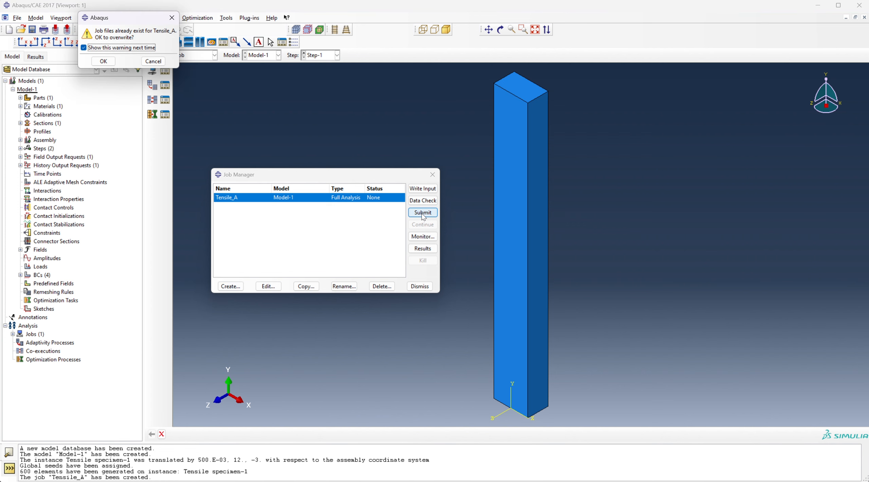
left_click(104, 61)
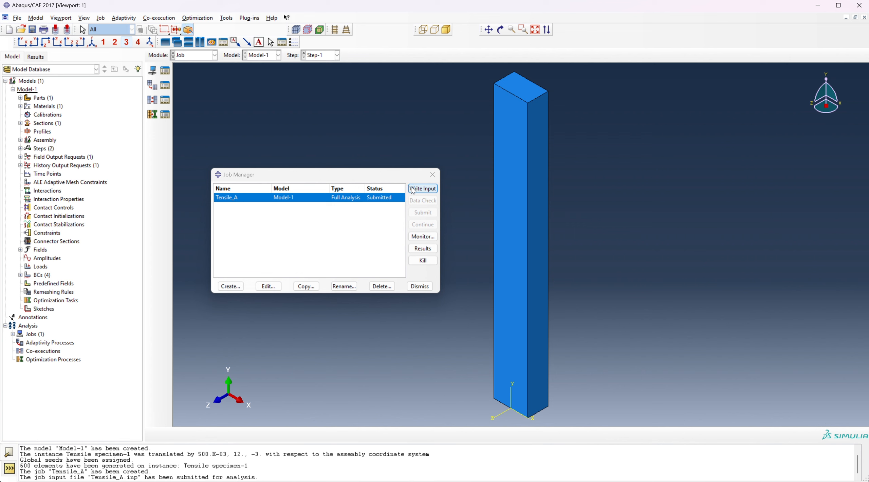
Open the Tensile_A job monitor and enlarge it to follow the increment table and the output messages
left_click(422, 237)
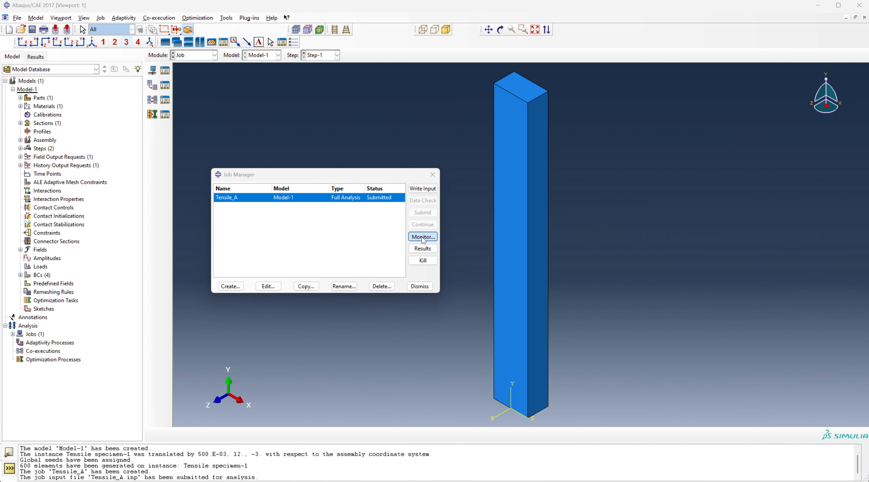
left_click_drag(65, 58, 395, 46)
left_click(393, 32)
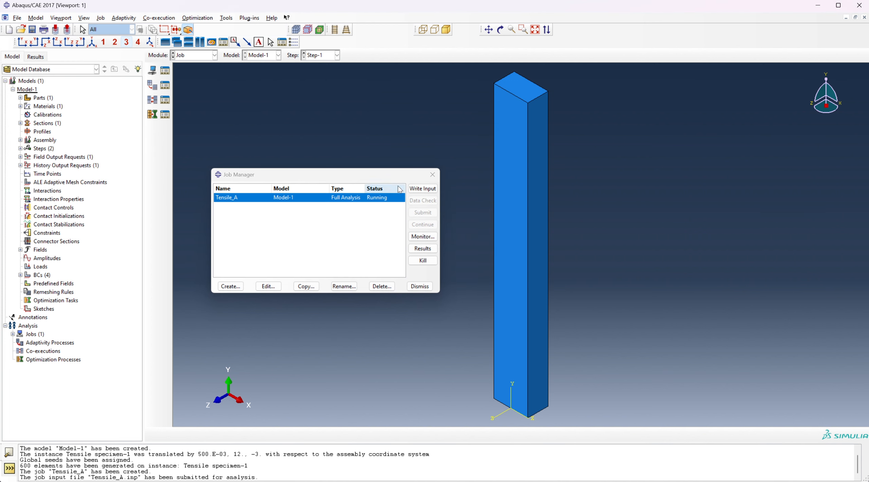
left_click(418, 237)
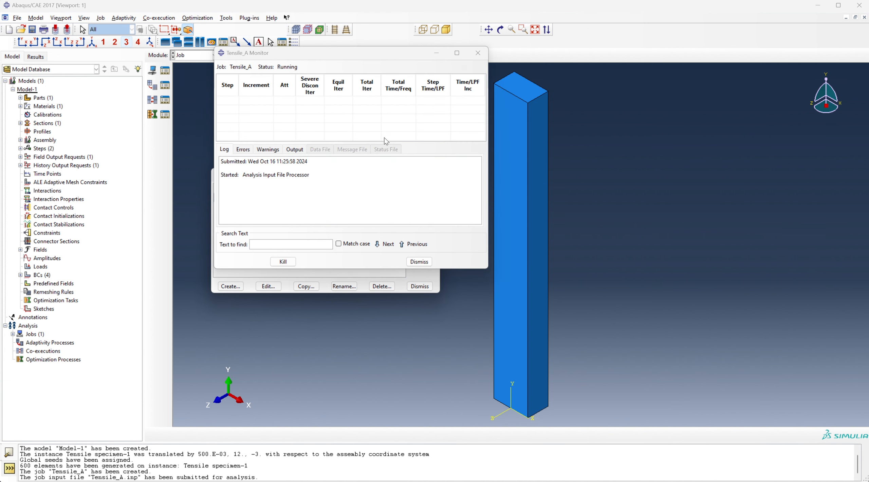
left_click(294, 150)
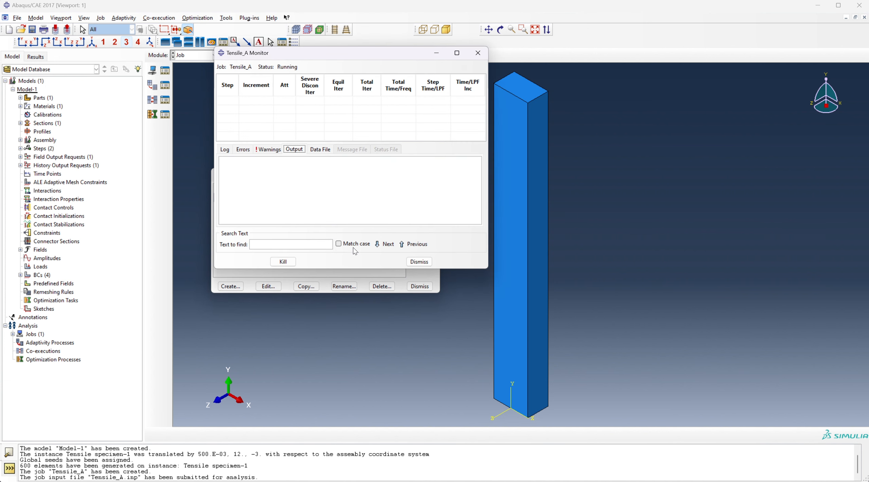
left_click_drag(349, 269, 356, 459)
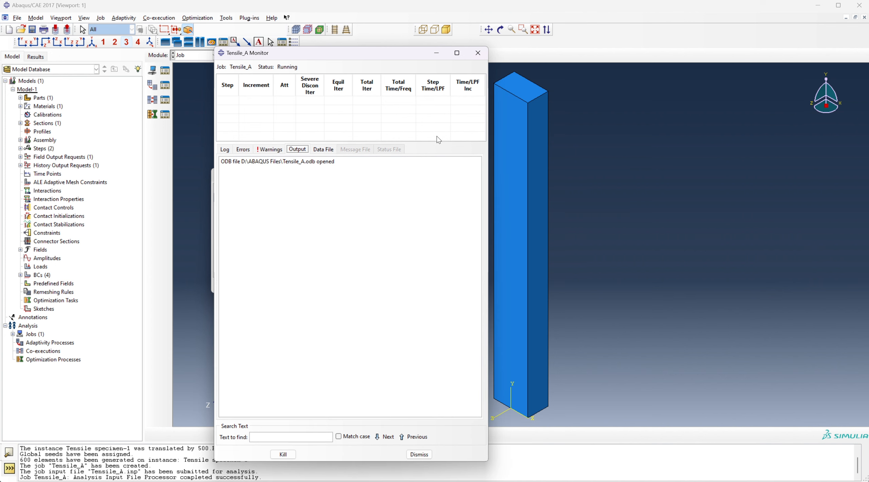
left_click_drag(437, 143, 434, 328)
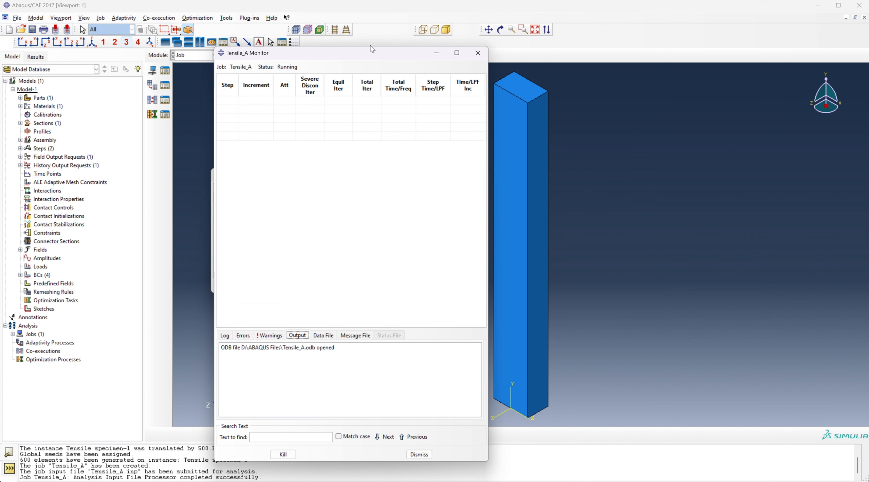
left_click_drag(370, 48, 375, 5)
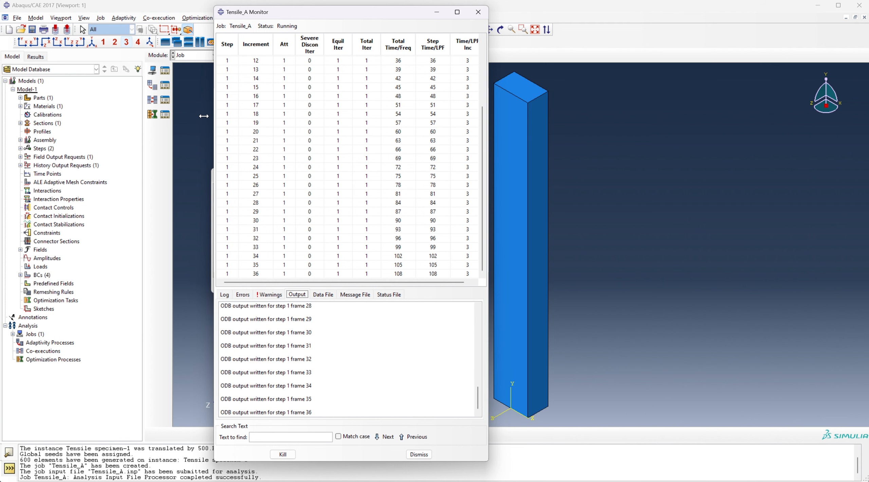
left_click_drag(203, 116, 203, 116)
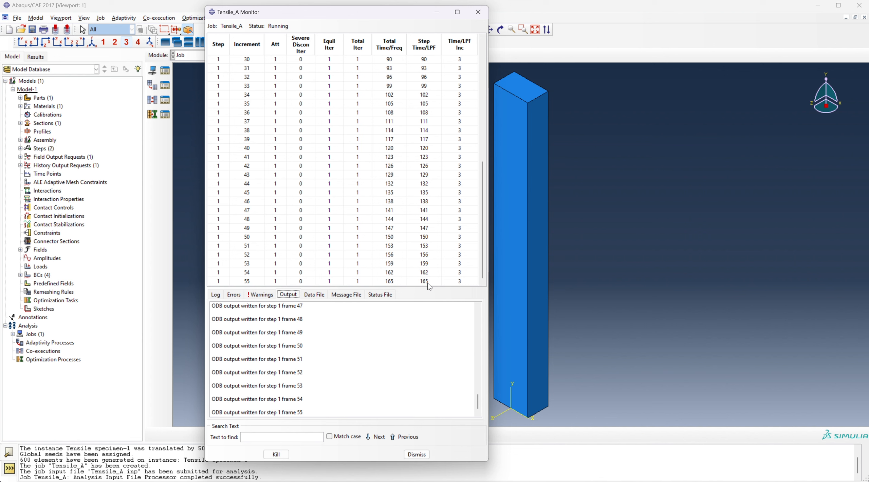
Examine Tensile_A's warnings, errors, log, output, data file and message file, and read through its status file
left_click(258, 294)
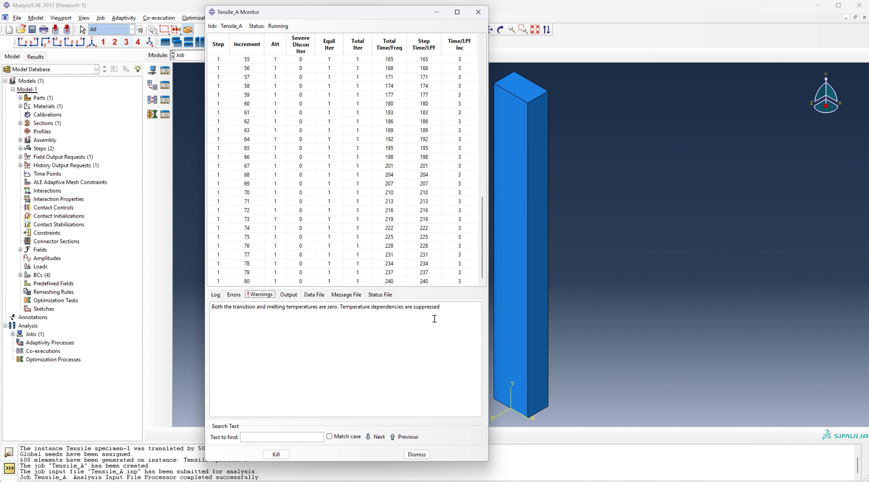
left_click(238, 296)
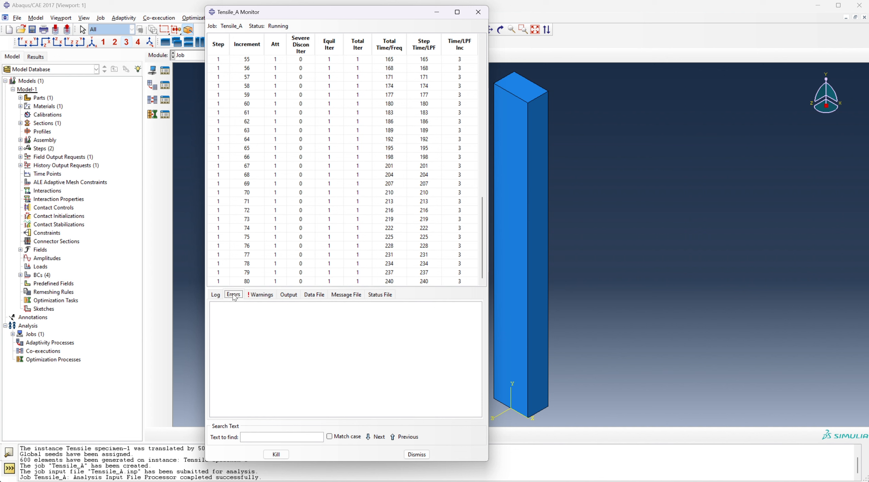
left_click(216, 296)
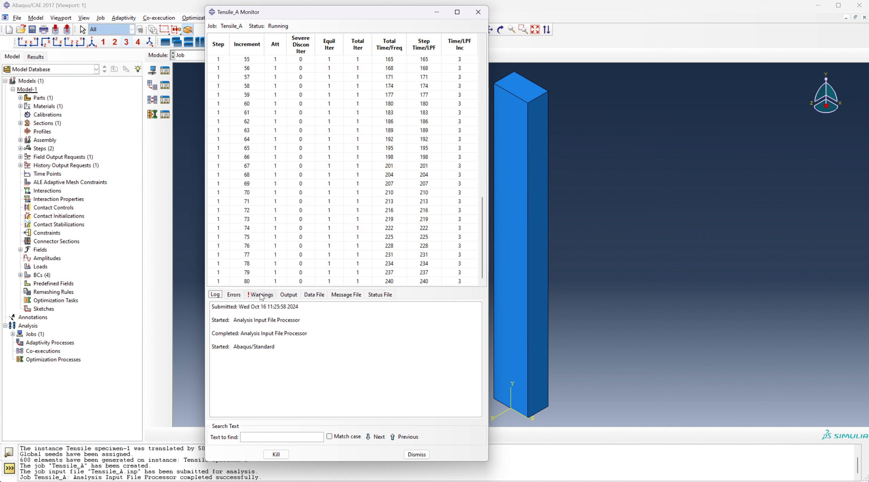
left_click(285, 295)
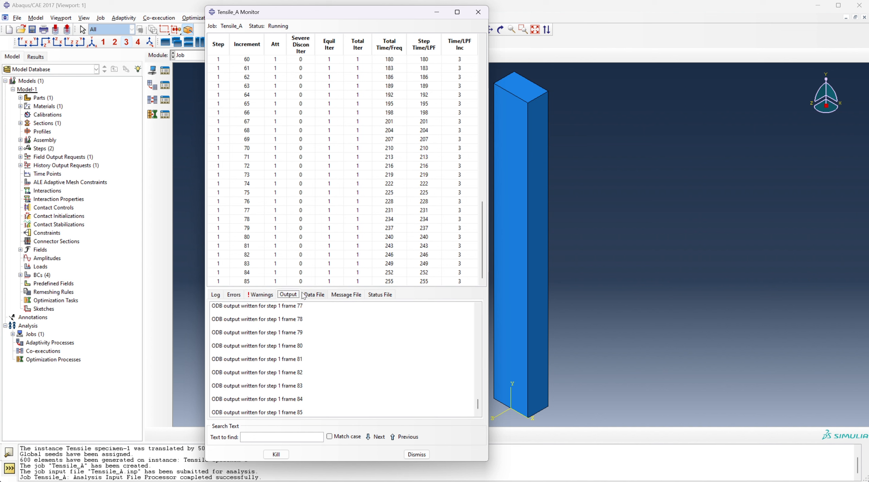
left_click(316, 295)
left_click(347, 295)
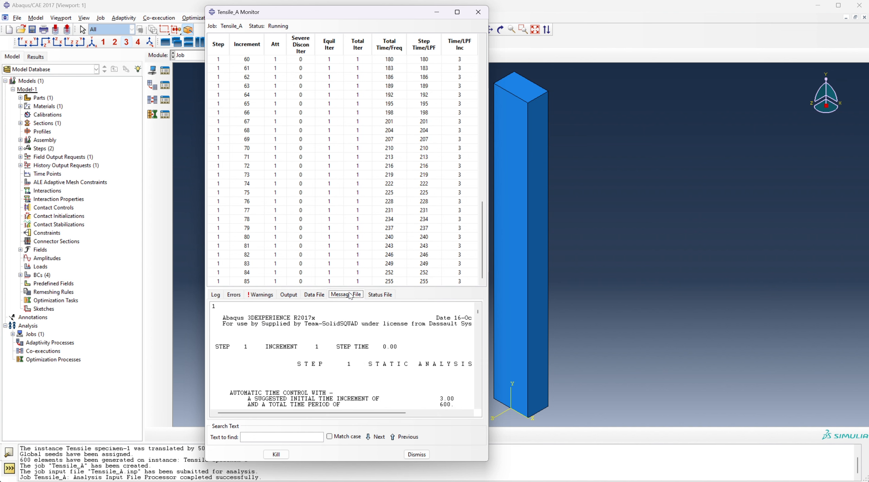
left_click(390, 296)
scroll(355, 336, "down", 8)
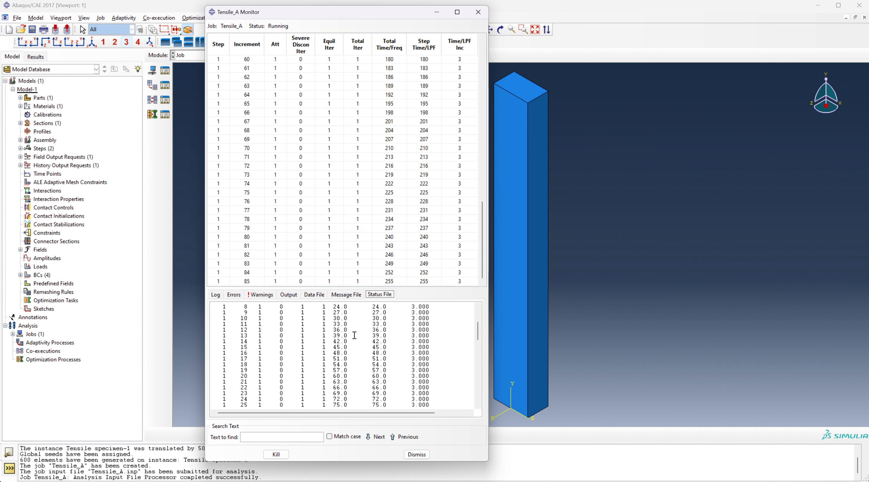
scroll(355, 335, "down", 15)
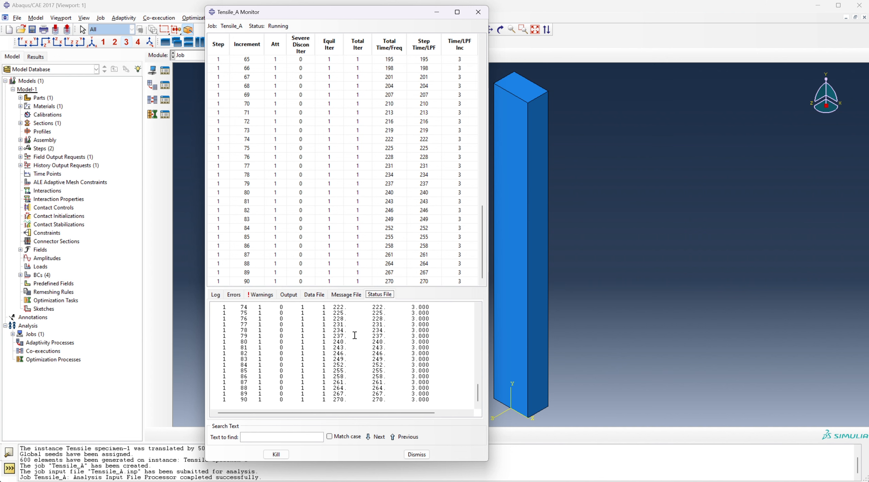
Recheck Tensile_A's output, data, status, warnings and errors, and look back through the increment table while the analysis finishes
left_click(288, 295)
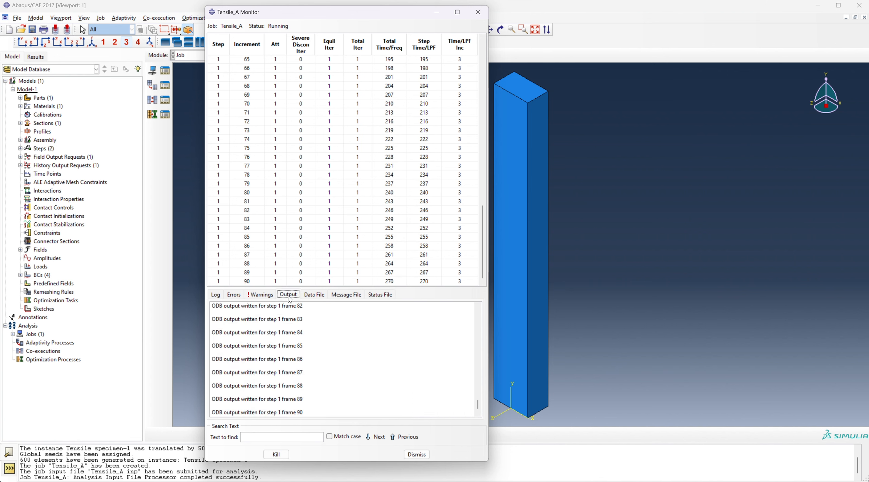
left_click(317, 295)
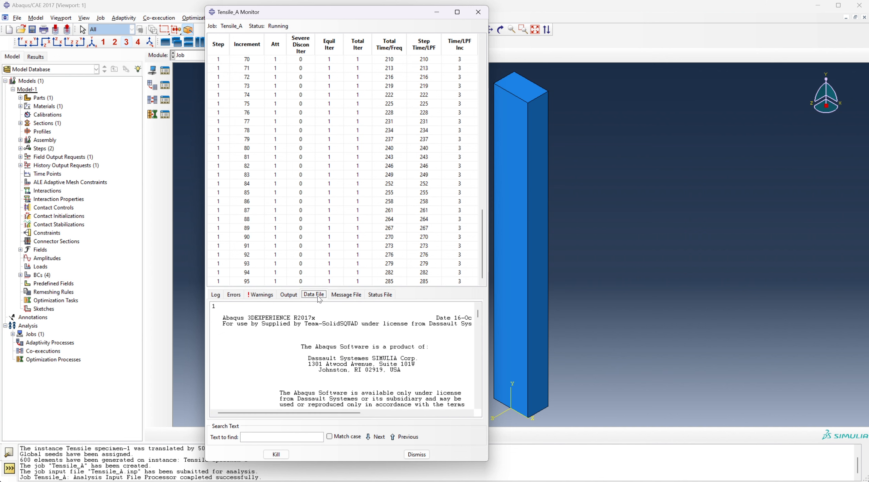
left_click(281, 295)
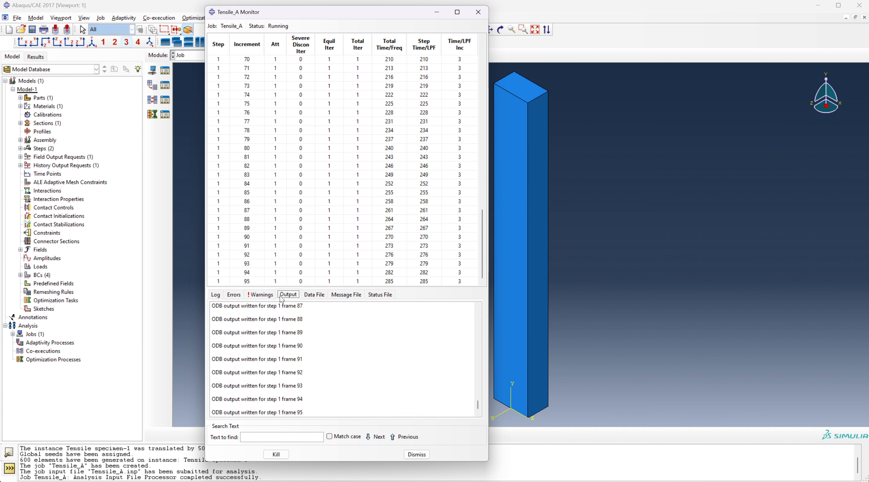
left_click(377, 296)
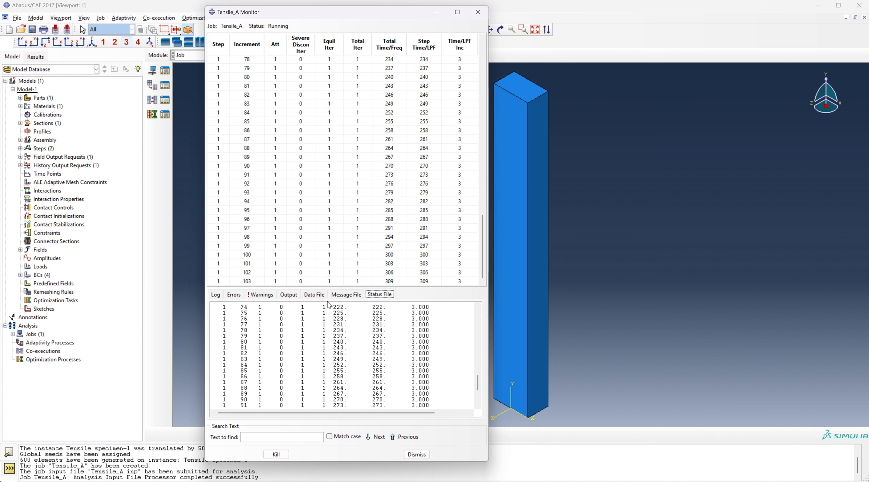
left_click(262, 296)
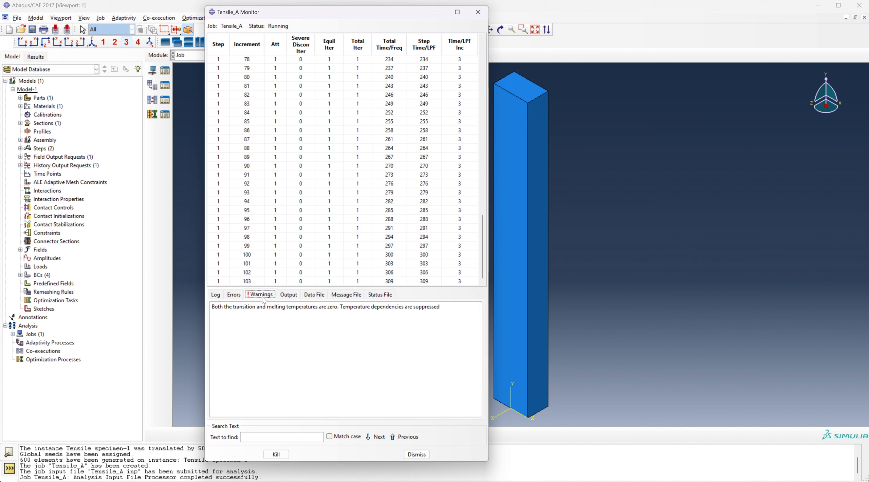
left_click(234, 296)
left_click(279, 297)
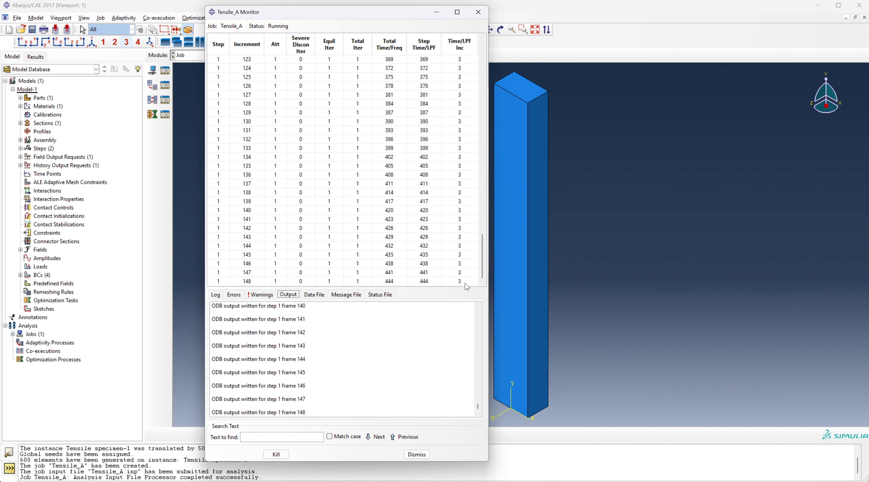
scroll(483, 243, "up", 2)
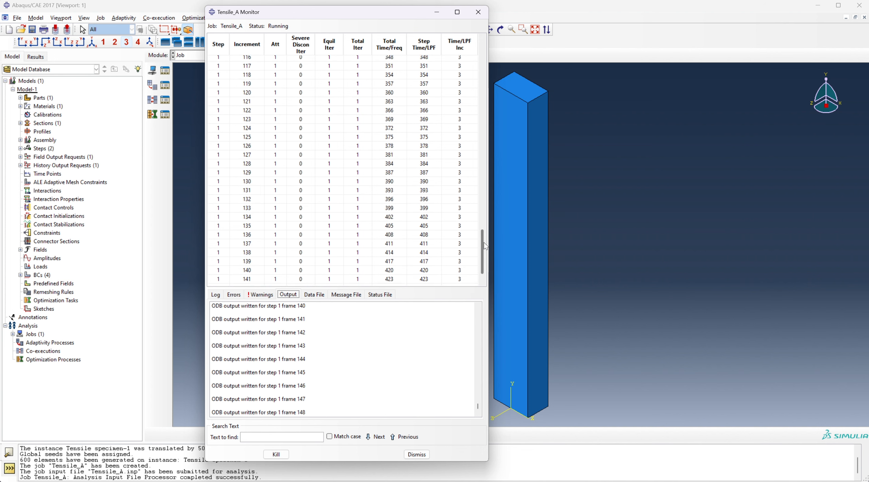
left_click_drag(483, 243, 478, 88)
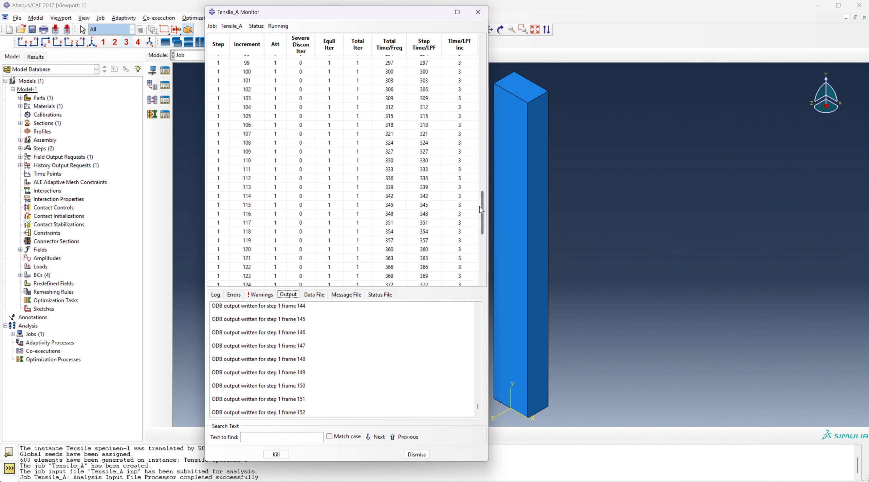
left_click_drag(482, 208, 467, 278)
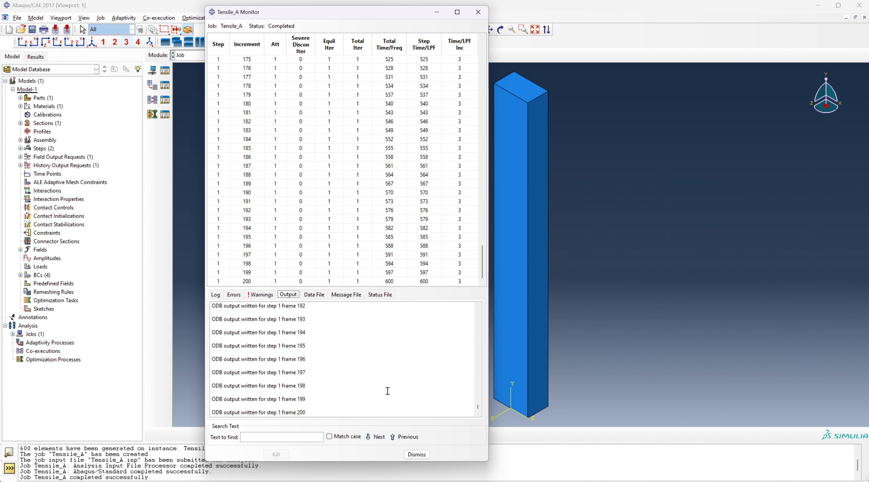
Close the job monitor, open Tensile_A's results and plot Mises stress contours on the deformed specimen
left_click(417, 455)
left_click(414, 251)
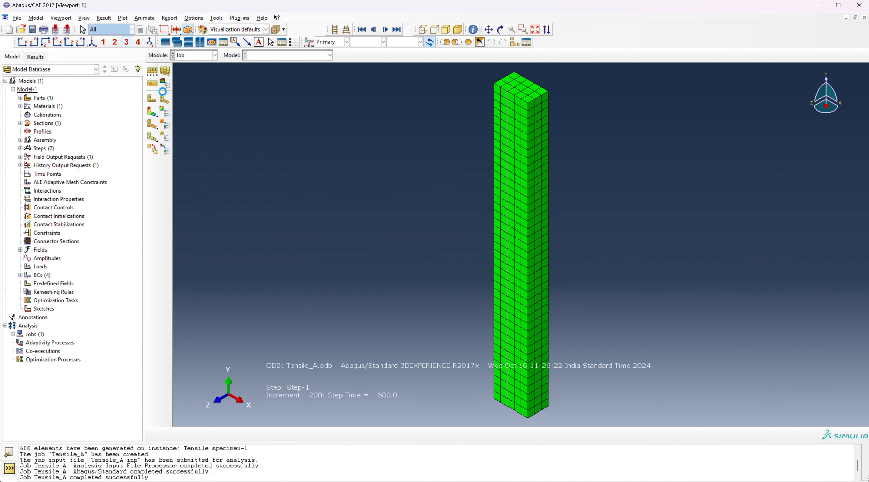
left_click(153, 114)
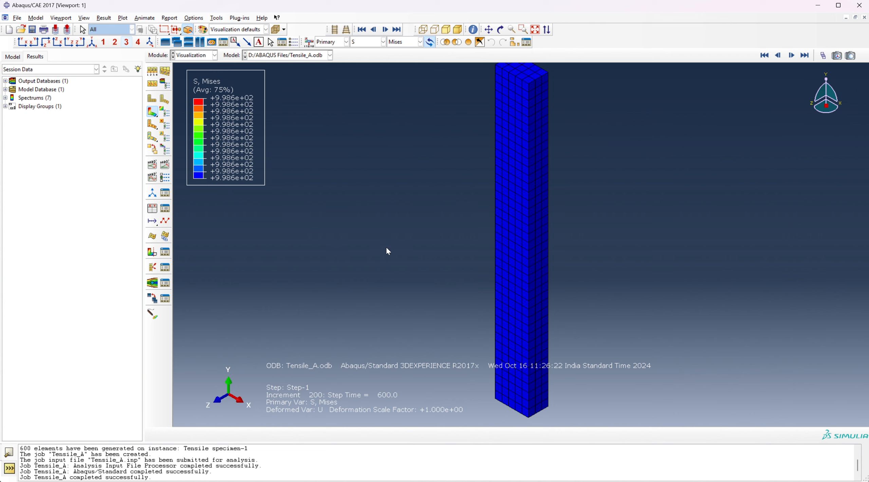
Start XY data from ODB field output at the integration points, selecting logarithmic strain LE22 and Mises stress as variables
left_click(153, 209)
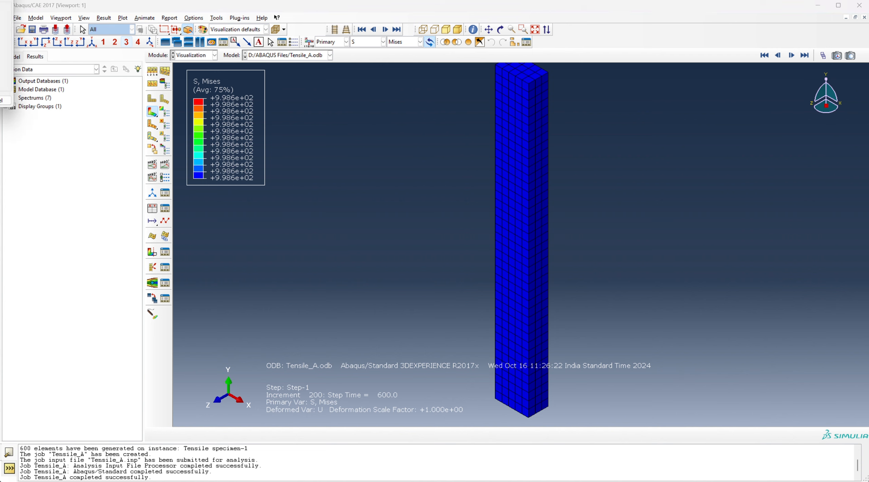
left_click(224, 156)
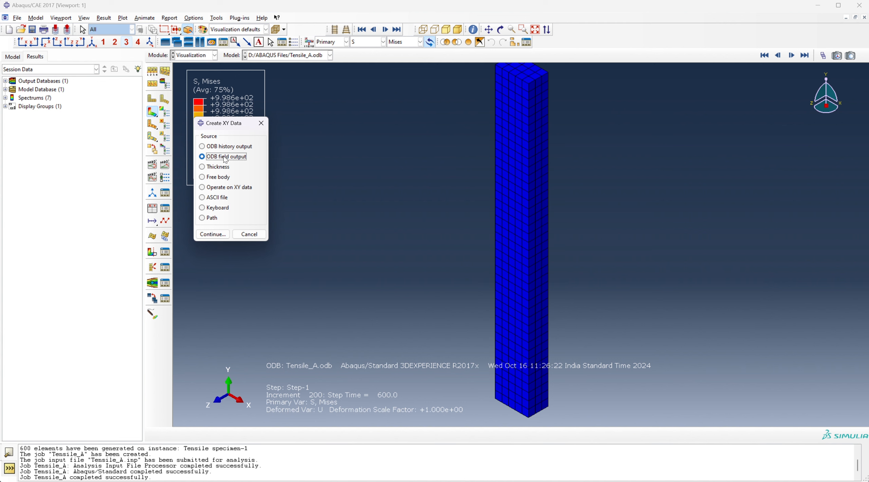
left_click(213, 234)
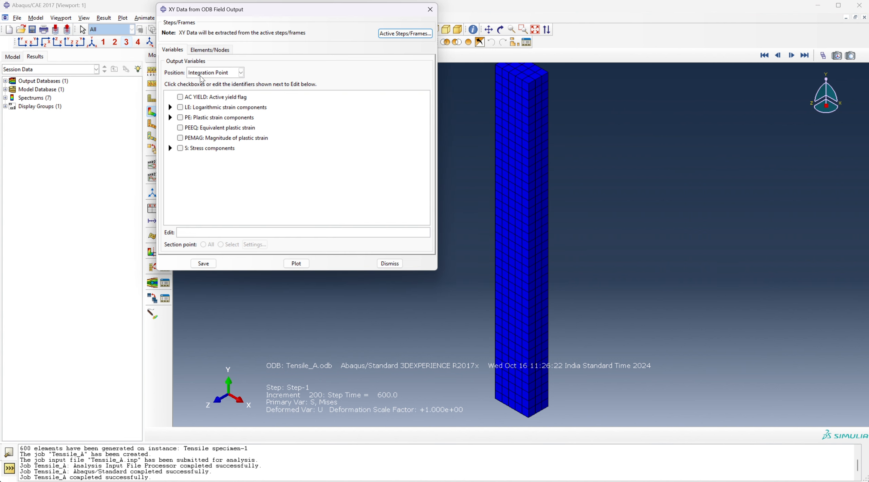
left_click(170, 108)
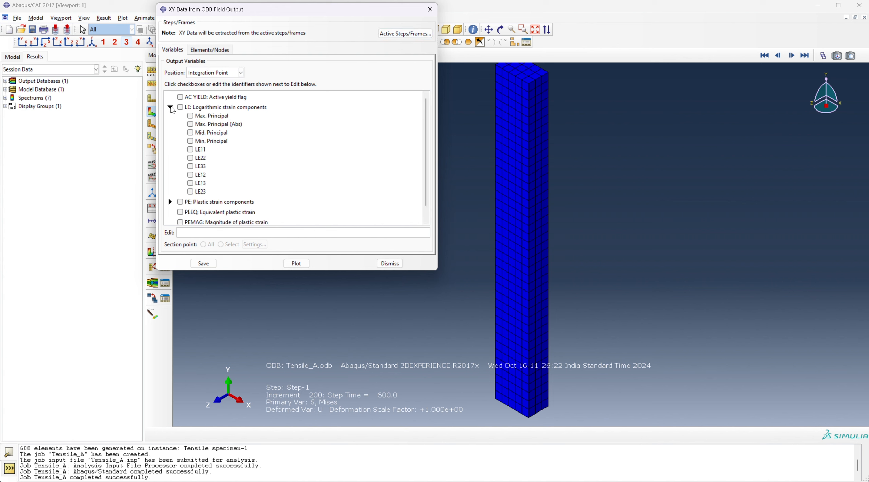
left_click(190, 158)
left_click(170, 107)
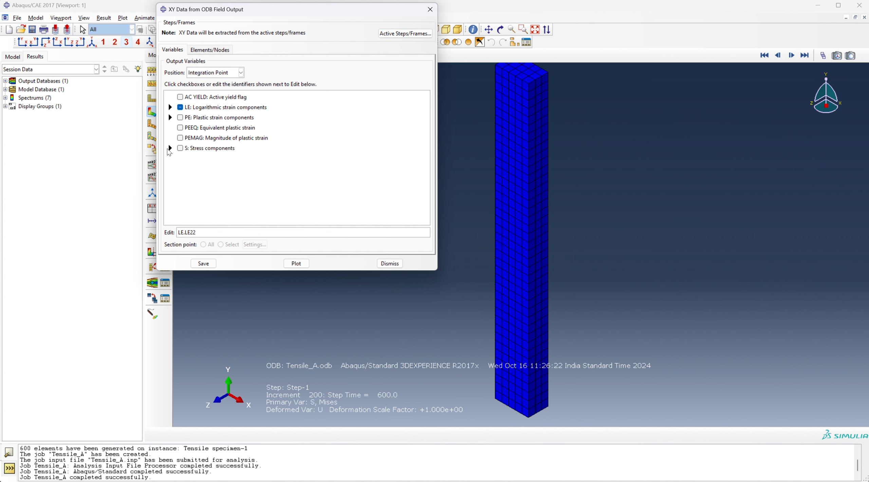
left_click(170, 148)
left_click(190, 157)
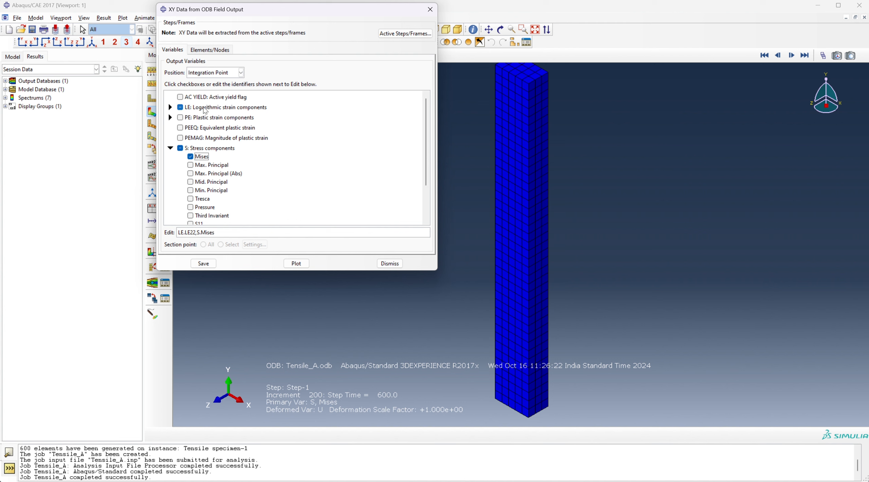
Pick one element near the specimen's top corner edge, save its LE22 and Mises XY data under default names, and close the extraction dialog
left_click(210, 50)
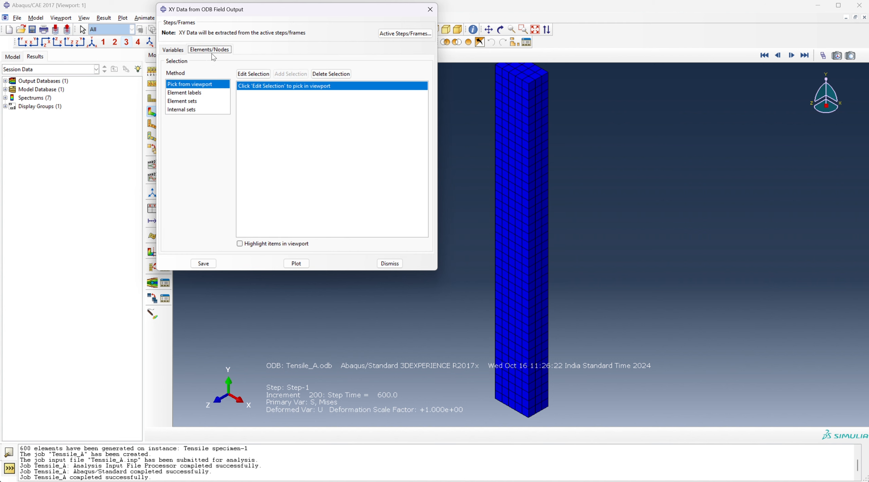
left_click(249, 74)
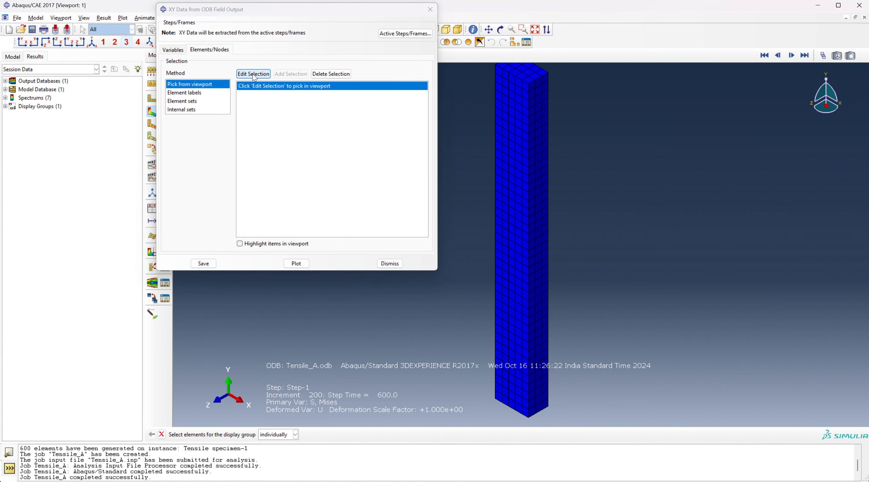
left_click(528, 84)
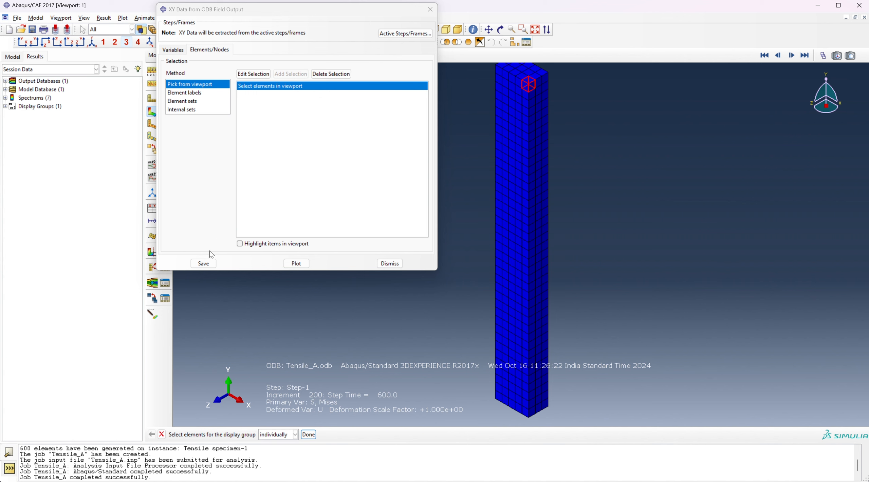
left_click(207, 265)
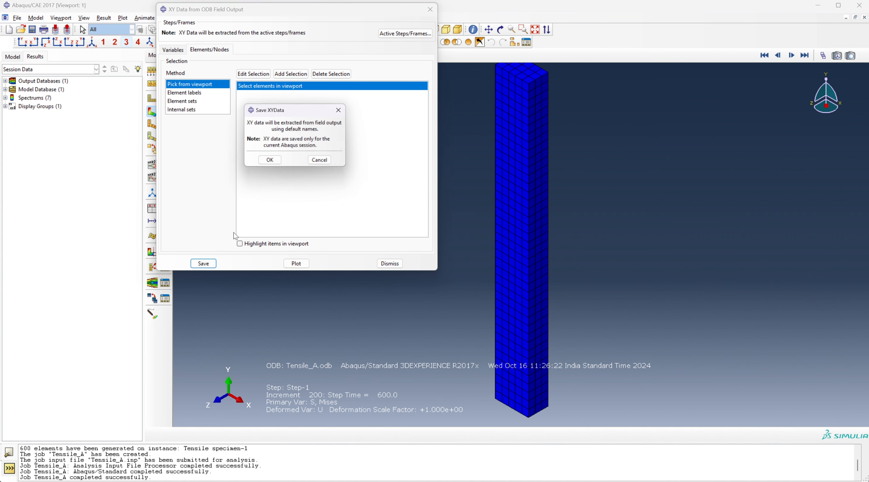
left_click(271, 163)
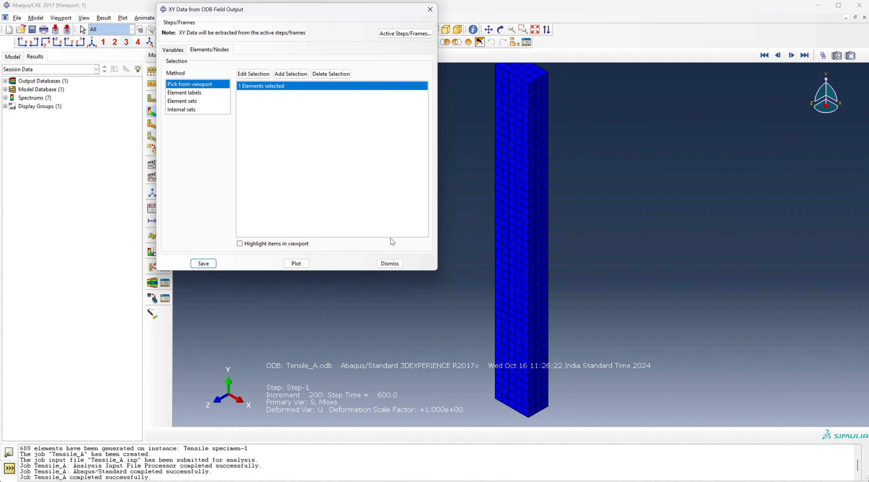
left_click(389, 264)
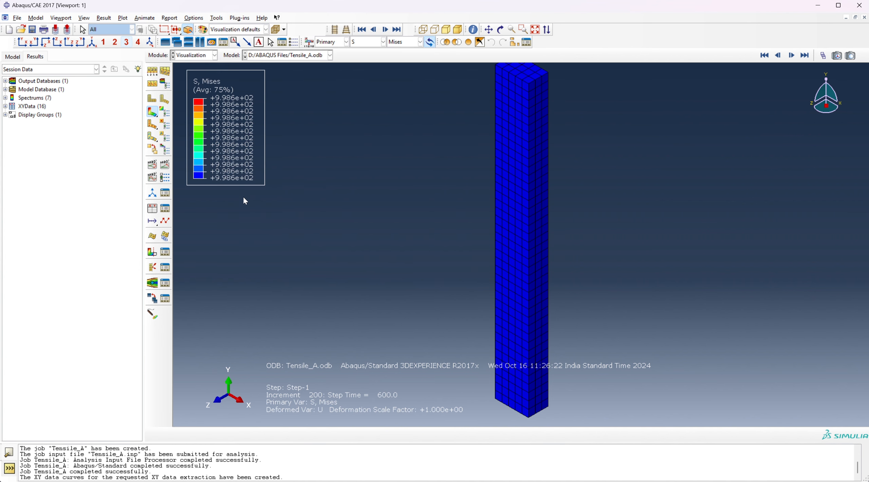
Operate on XY data with a combine expression pairing element 520's LE22 strain and Mises stress at integration point 1
left_click(152, 209)
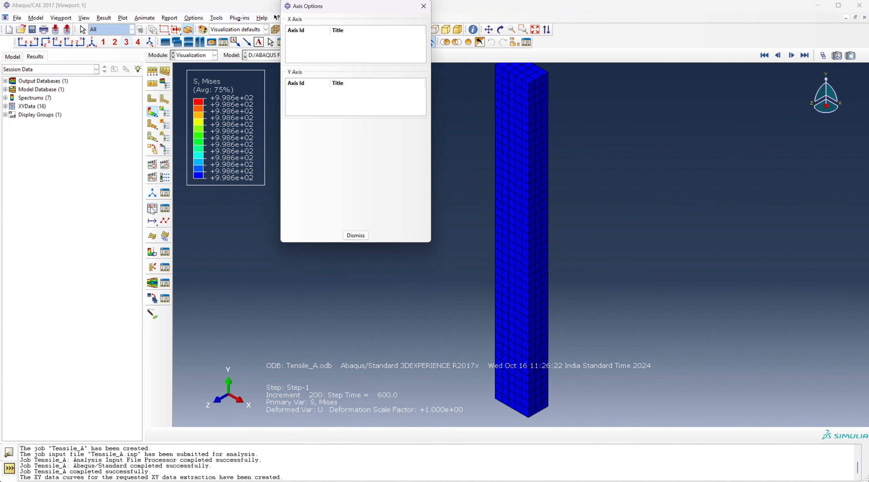
left_click(355, 236)
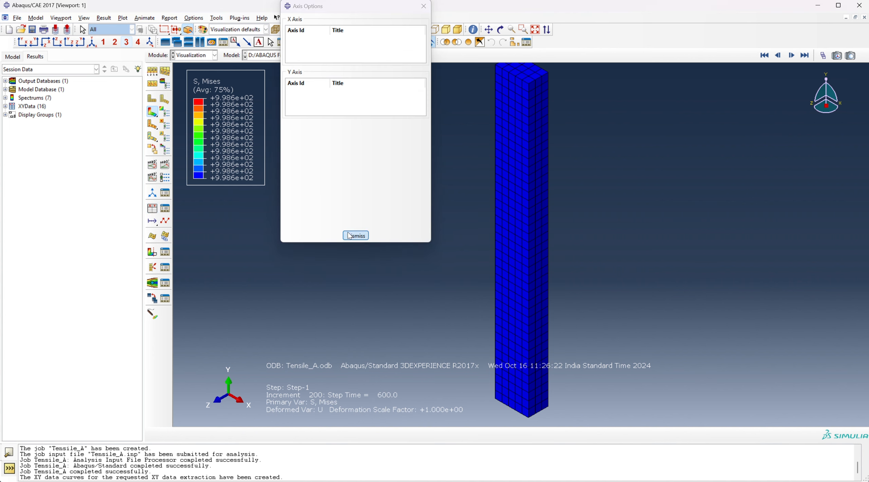
left_click(157, 213)
left_click(241, 188)
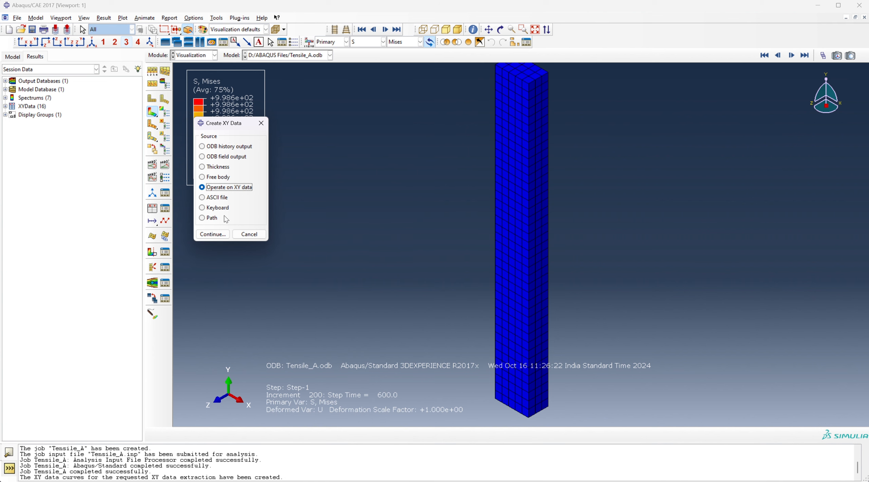
left_click(212, 234)
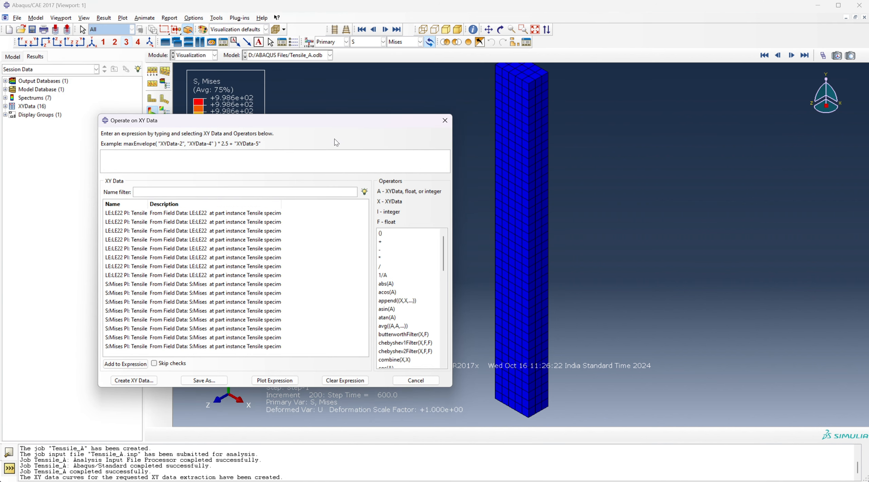
scroll(390, 315, "down", 1)
left_click(406, 334)
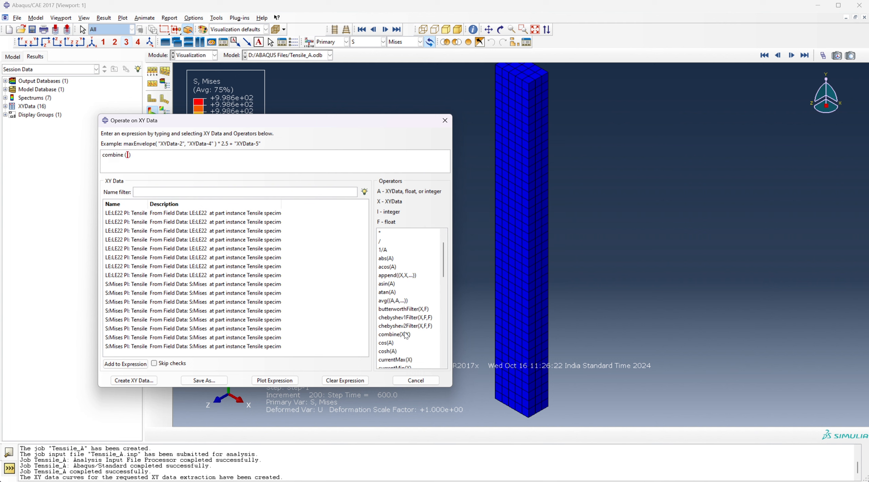
double_click(243, 214)
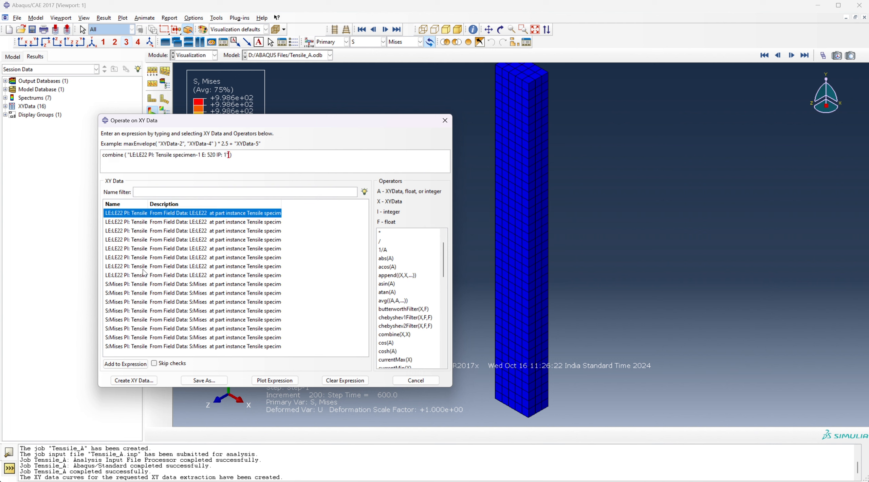
double_click(140, 284)
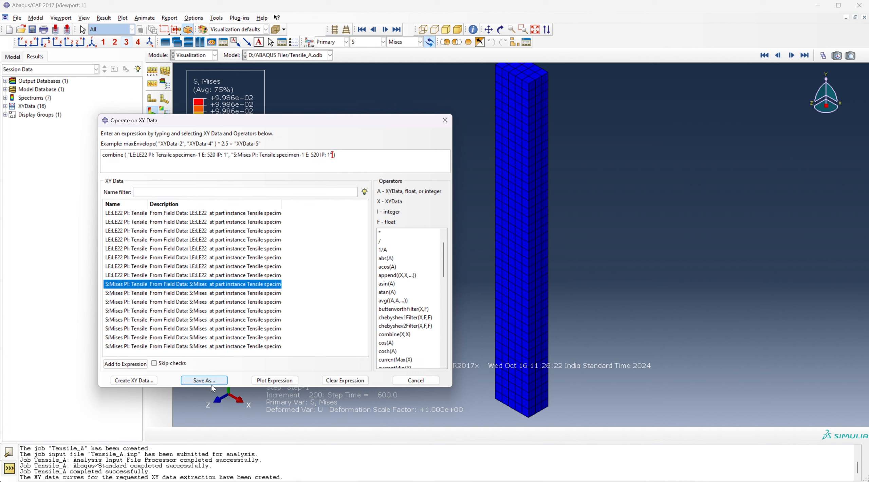
Save the combined stress-strain expression as XYData-1 and close the XY data operation dialog
left_click(208, 381)
left_click(248, 281)
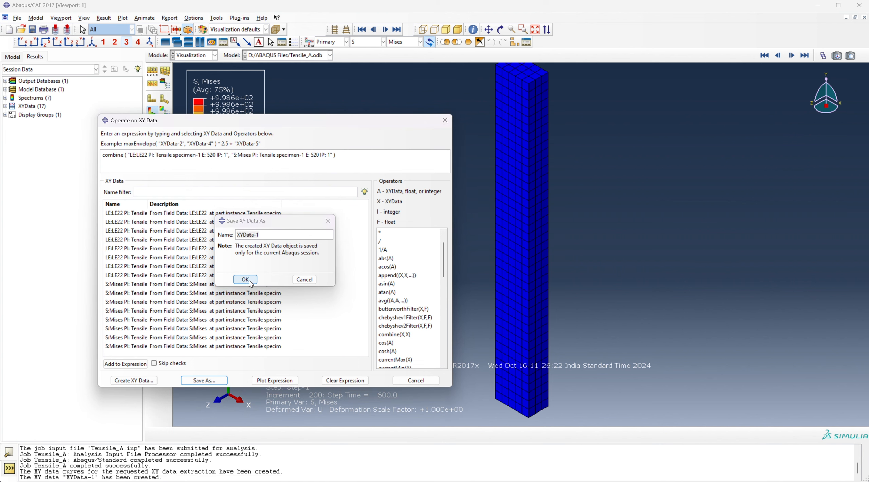
left_click(416, 381)
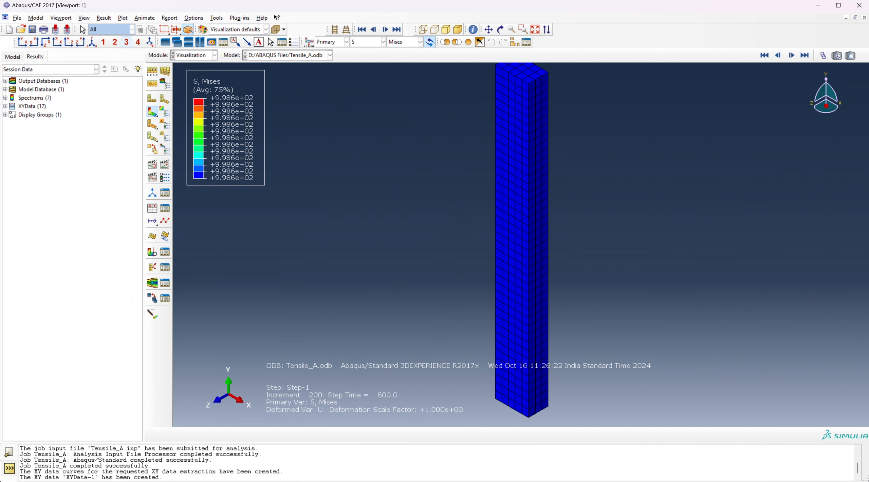
Expand the session's XY data and plot the combined stress-strain curve XYData-1 in the viewport
left_click(5, 107)
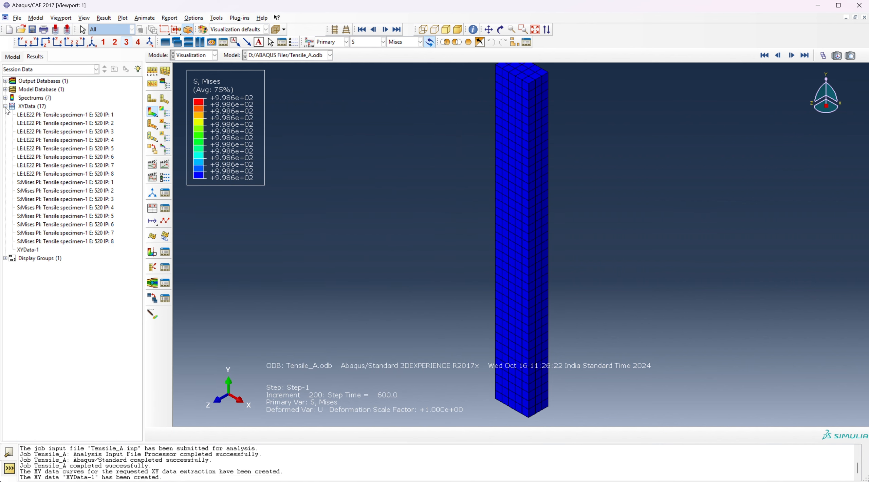
double_click(28, 250)
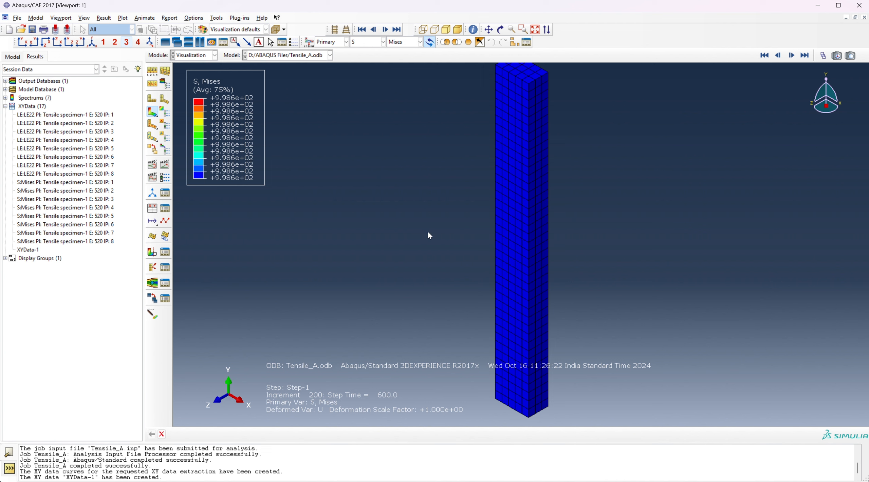
left_click(28, 250)
double_click(32, 251)
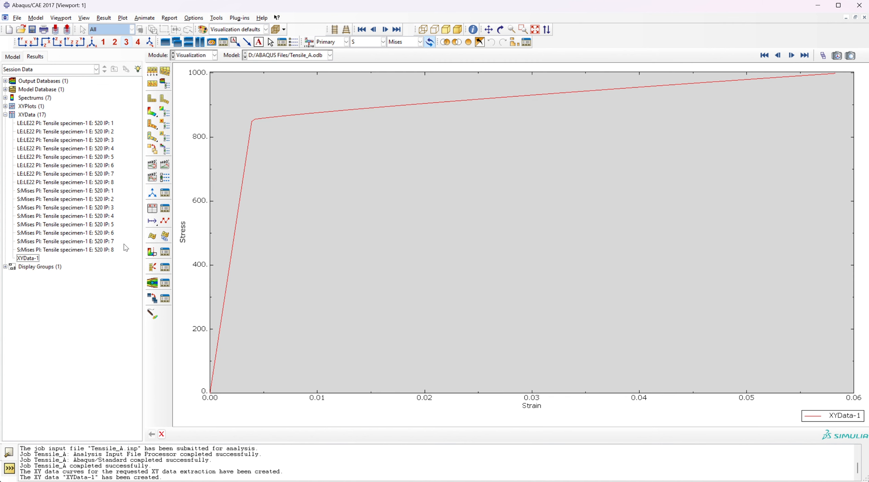